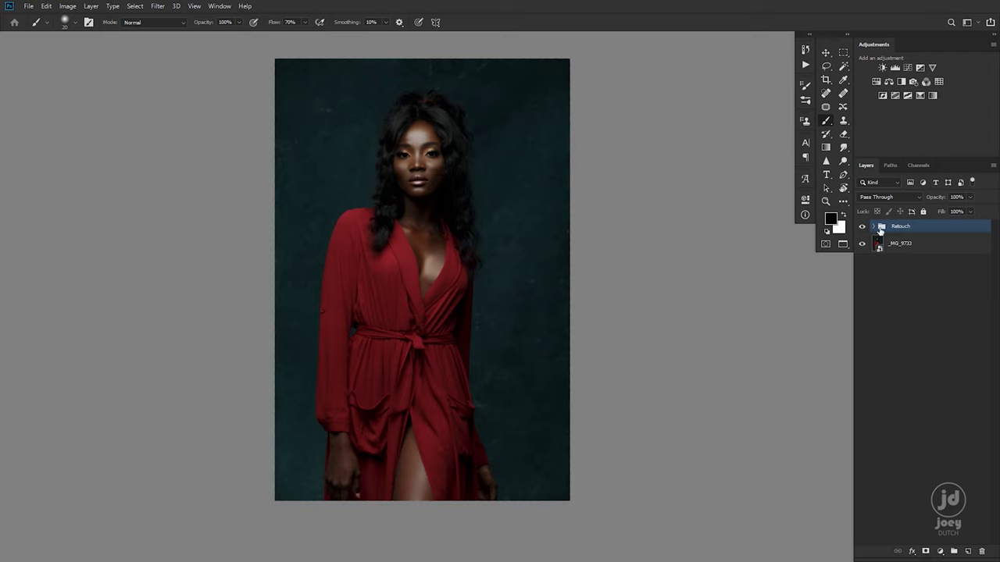
Step: Compare the portrait with and without the Retouch group and look through the layers it contains
left_click(862, 227)
left_click(862, 227)
left_click(872, 227)
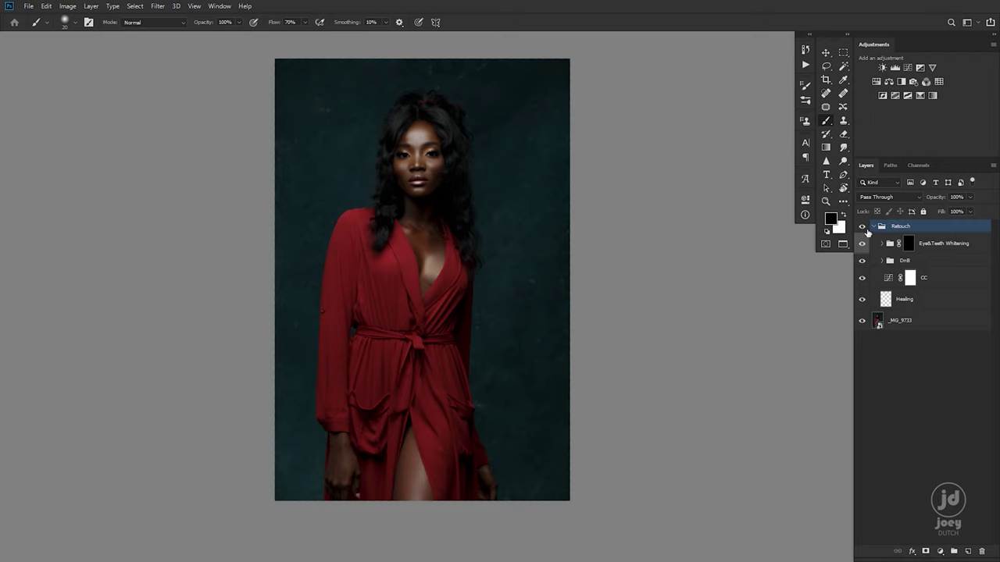
left_click(873, 227)
left_click(863, 227)
left_click(864, 228)
left_click(865, 229)
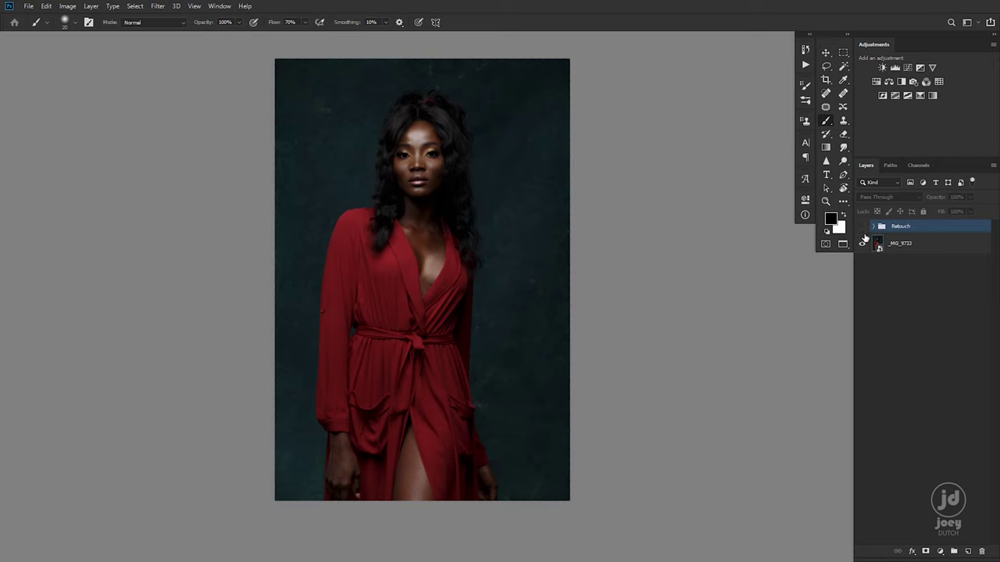
left_click(863, 228)
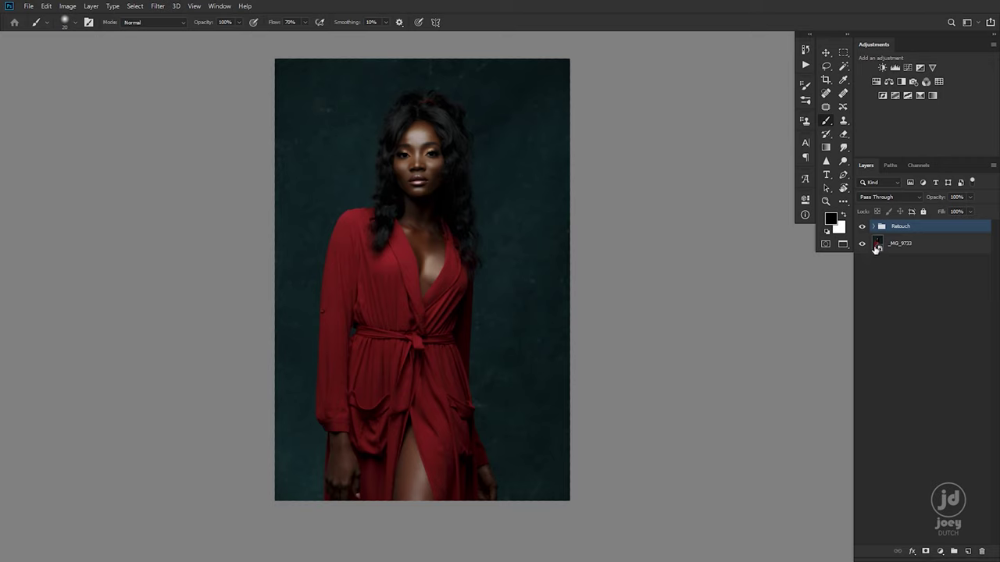
Step: Set the temperature of the _MG_9733 smart object to 5000 in Camera Raw, using the before/after view
left_click(878, 246)
double_click(877, 244)
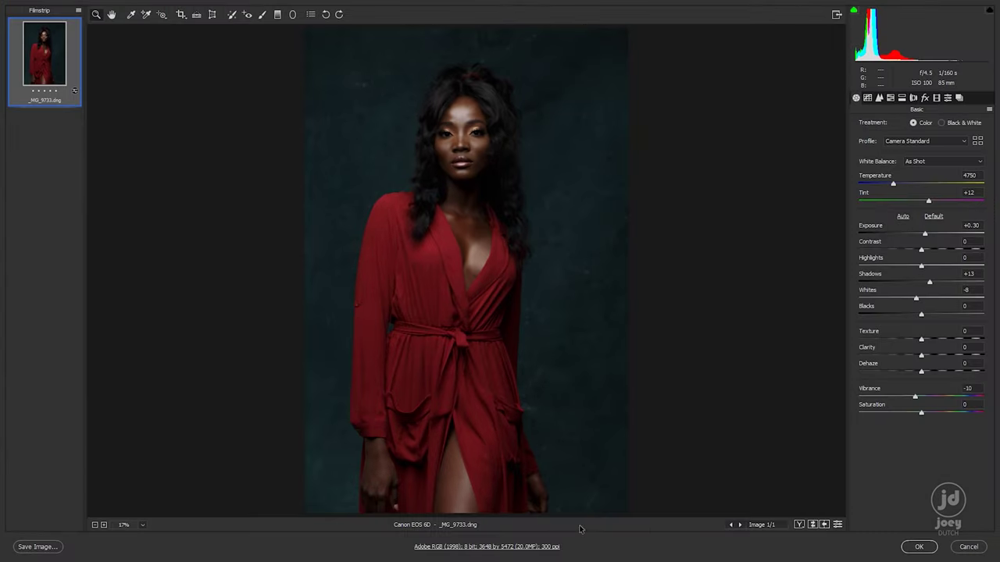
left_click(799, 524)
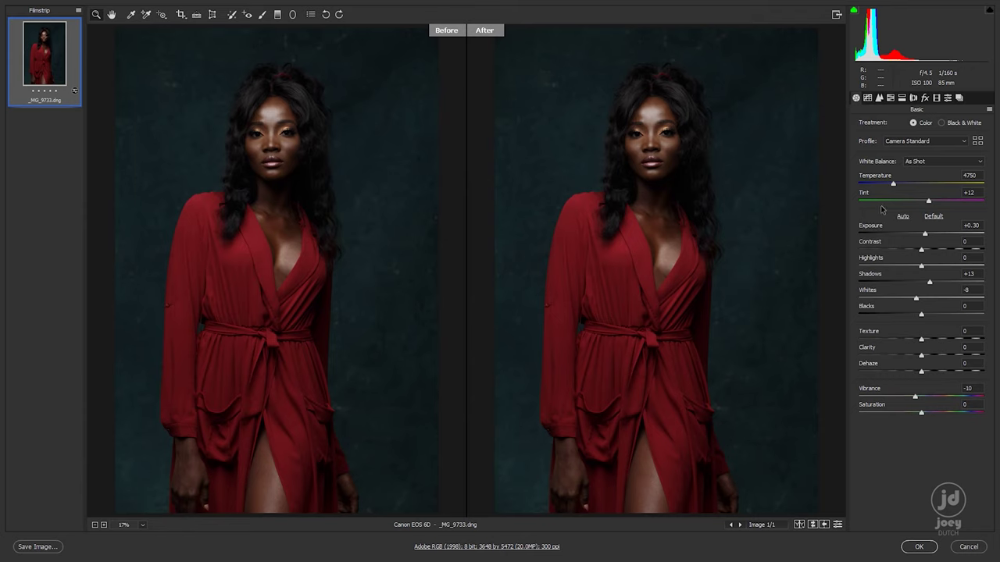
left_click_drag(894, 186, 899, 188)
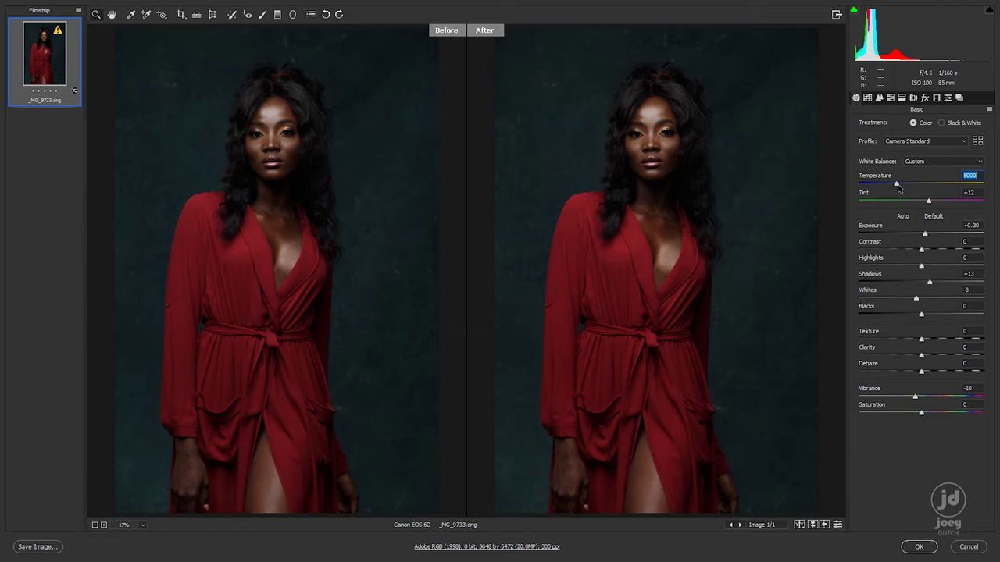
left_click(918, 546)
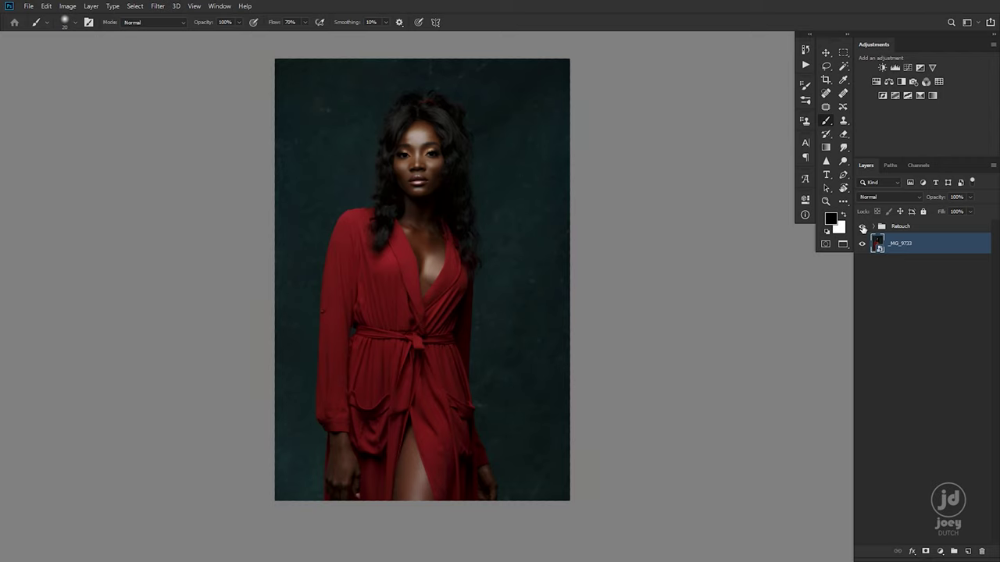
Step: Add a Gradient Map adjustment layer above the Retouch group
mouse_move(435, 177)
left_mouse_down()
mouse_move(479, 161)
mouse_move(502, 168)
mouse_move(442, 172)
mouse_move(443, 192)
left_mouse_up()
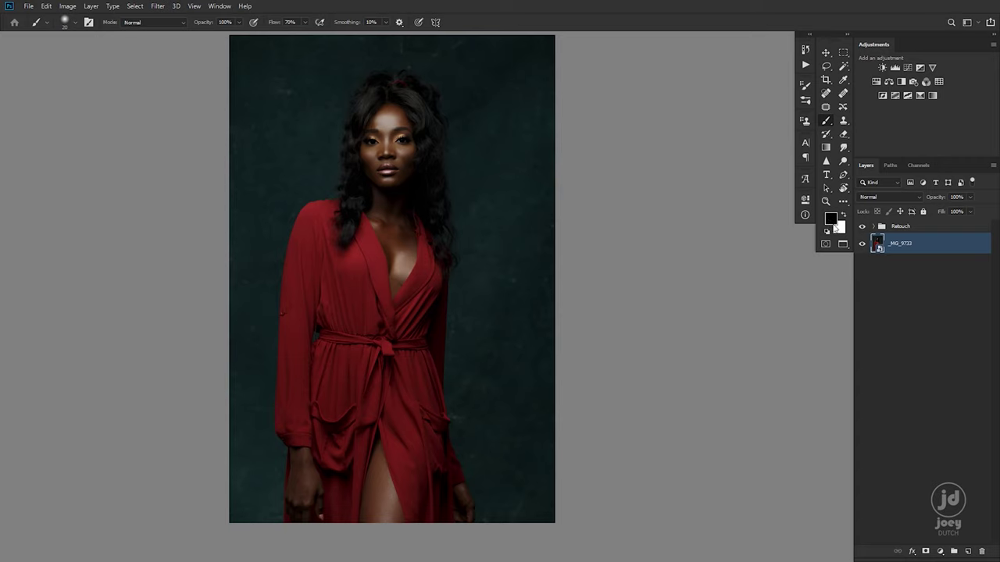
left_click(890, 226)
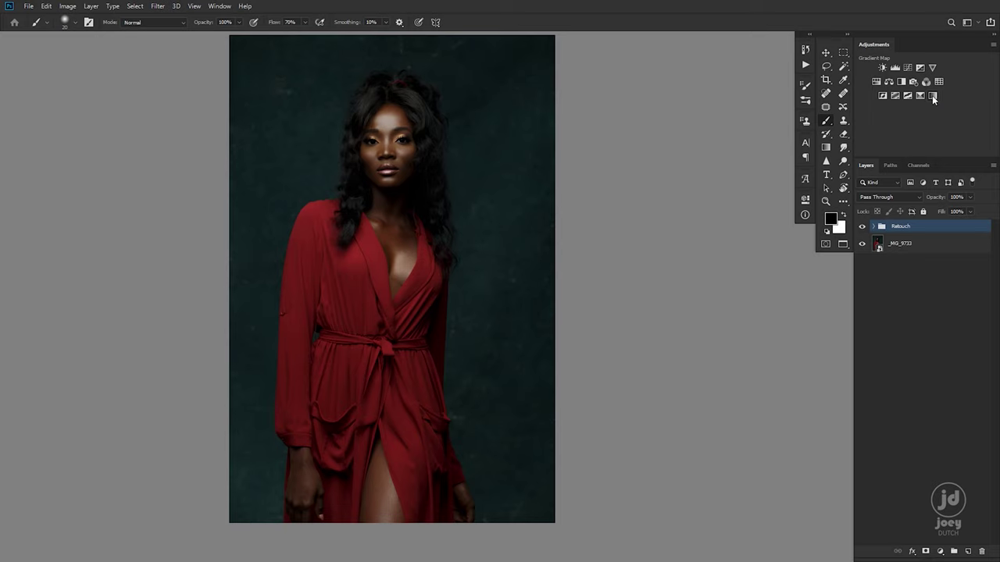
left_click(942, 551)
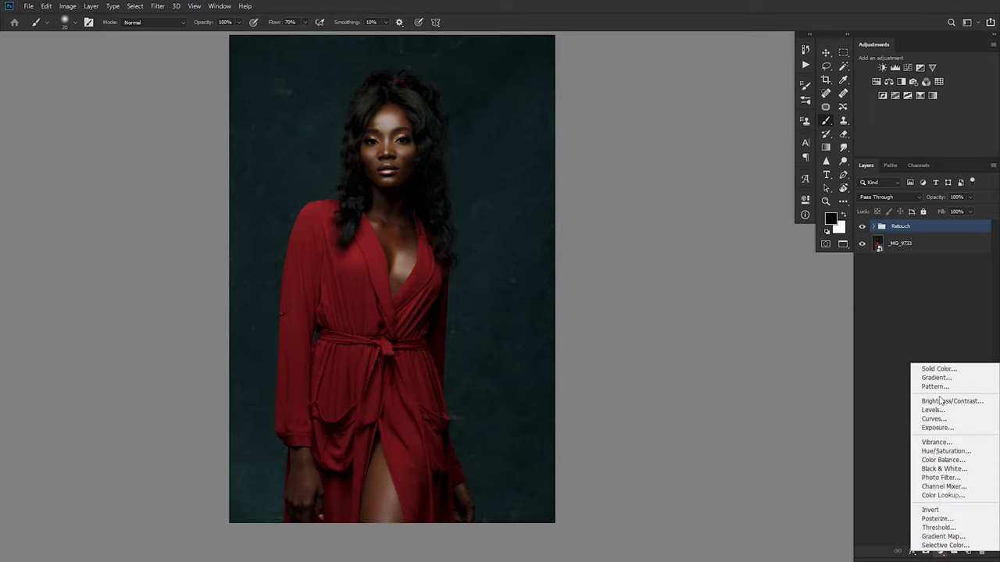
left_click(942, 537)
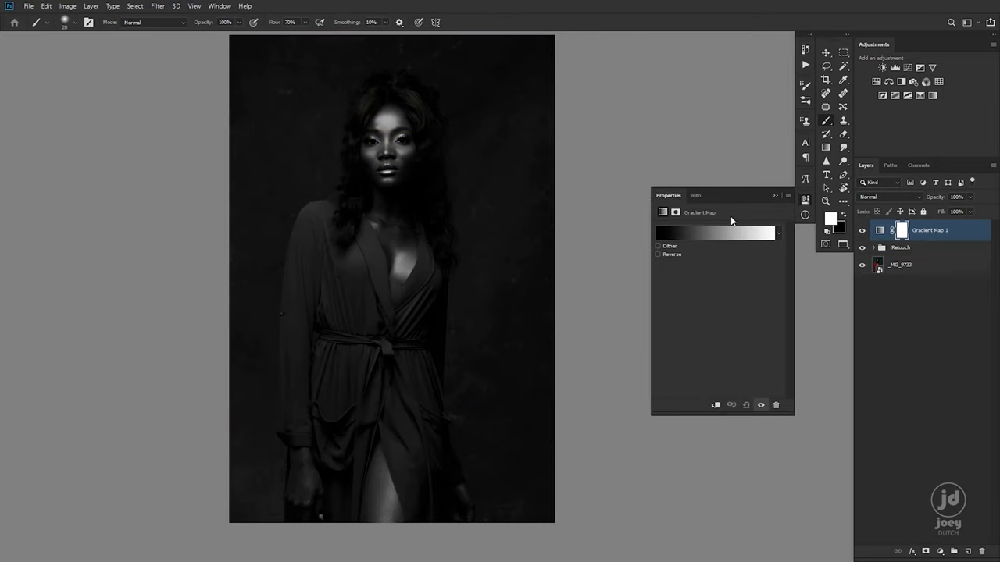
Step: Temporarily hide the Gradient Map and compare the foreground and background colours with the photo layer and the adjustment layer selected
left_click(862, 230)
left_click(878, 266)
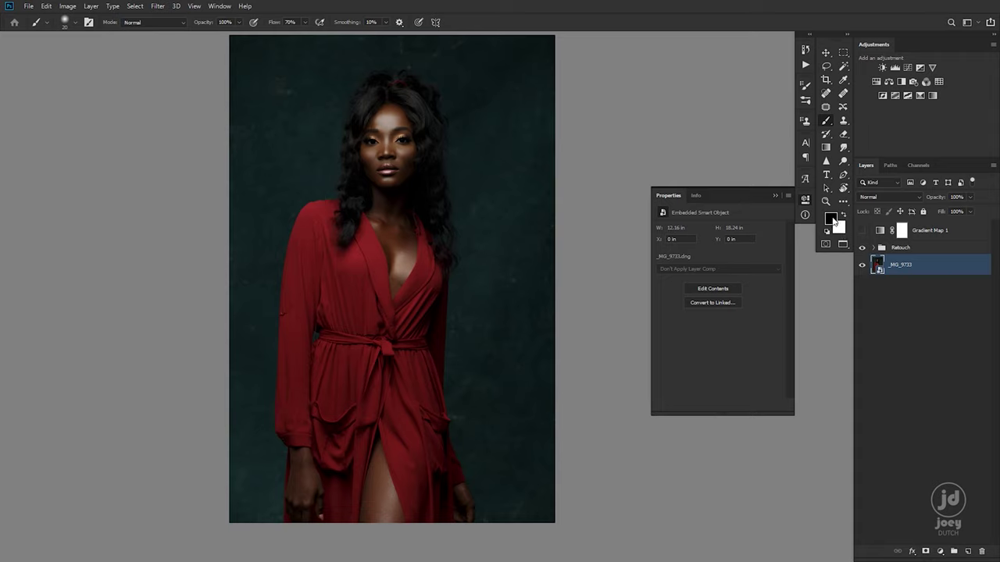
key("x")
left_click(879, 235)
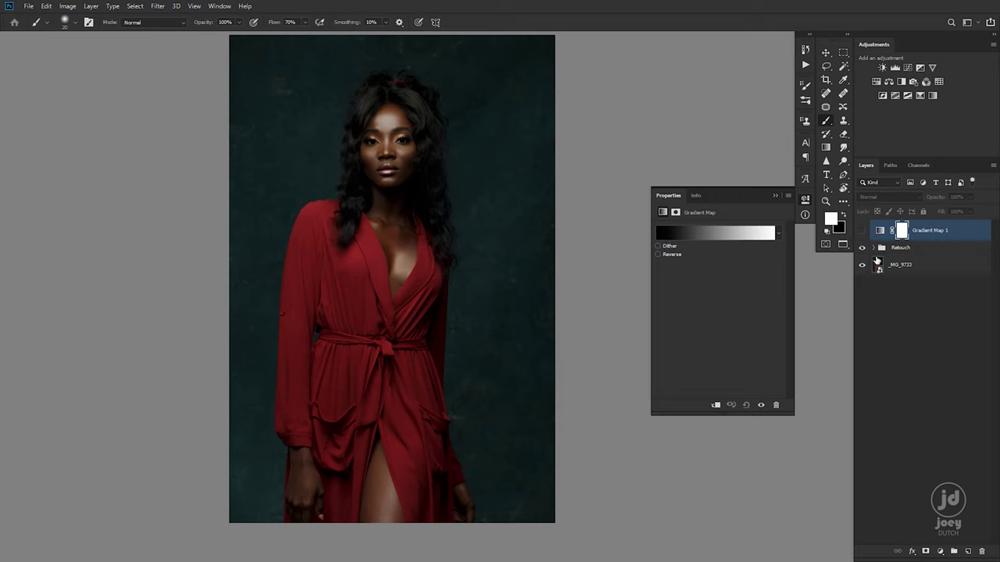
left_click(890, 265)
key("x")
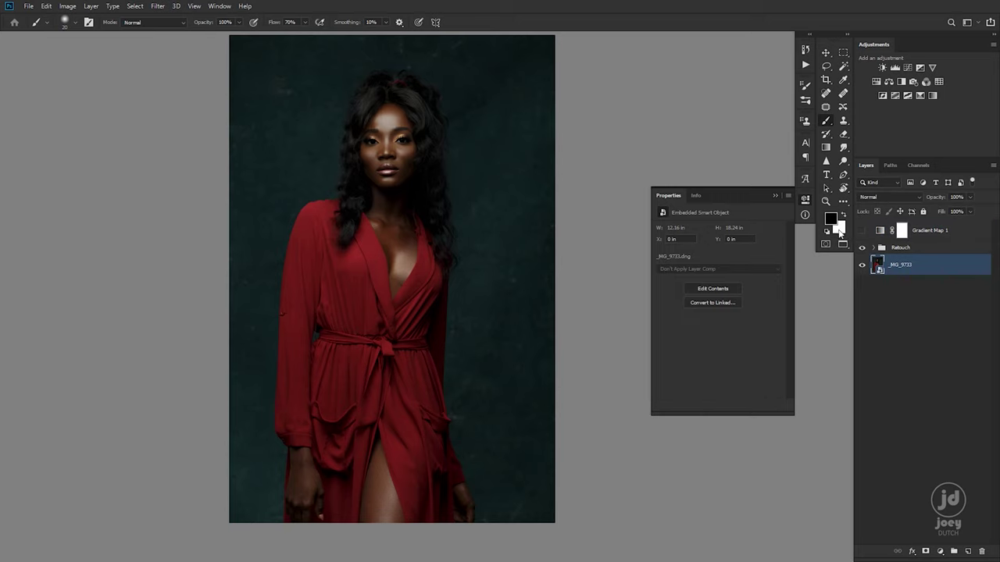
left_click(879, 232)
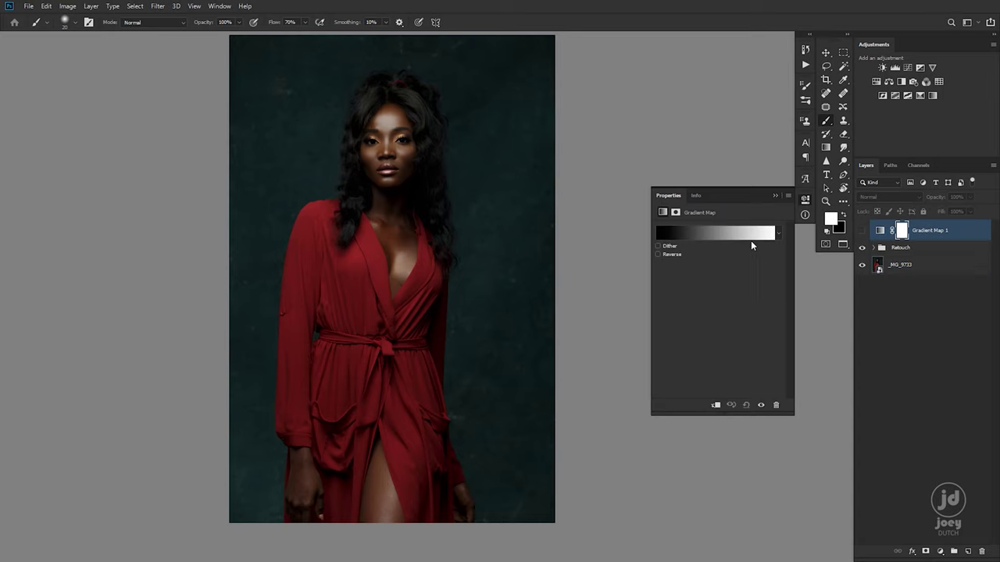
left_click(862, 230)
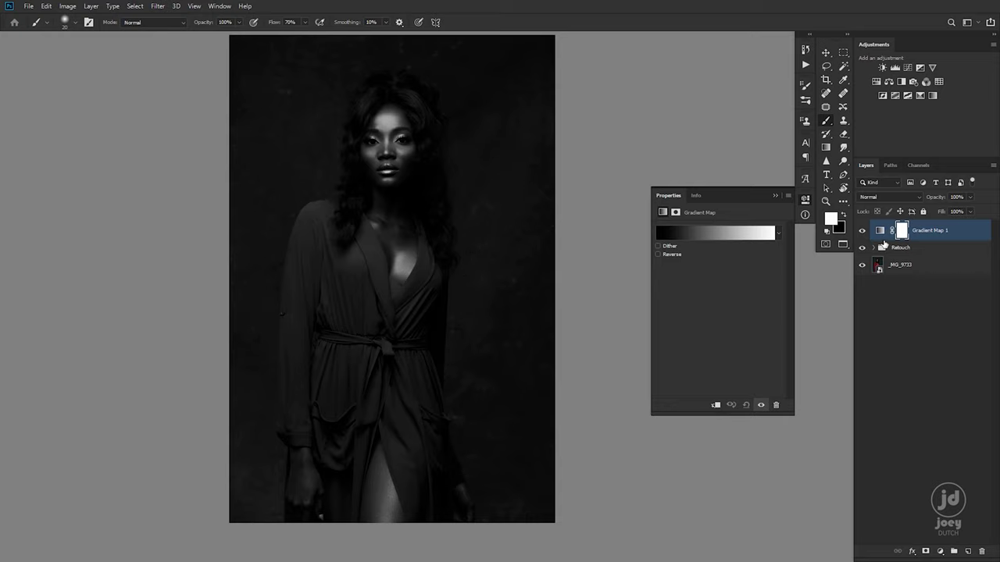
Step: Lower the Gradient Map 1 layer's opacity to 0% and compare the image with the layer off and on
left_click_drag(484, 287, 434, 282)
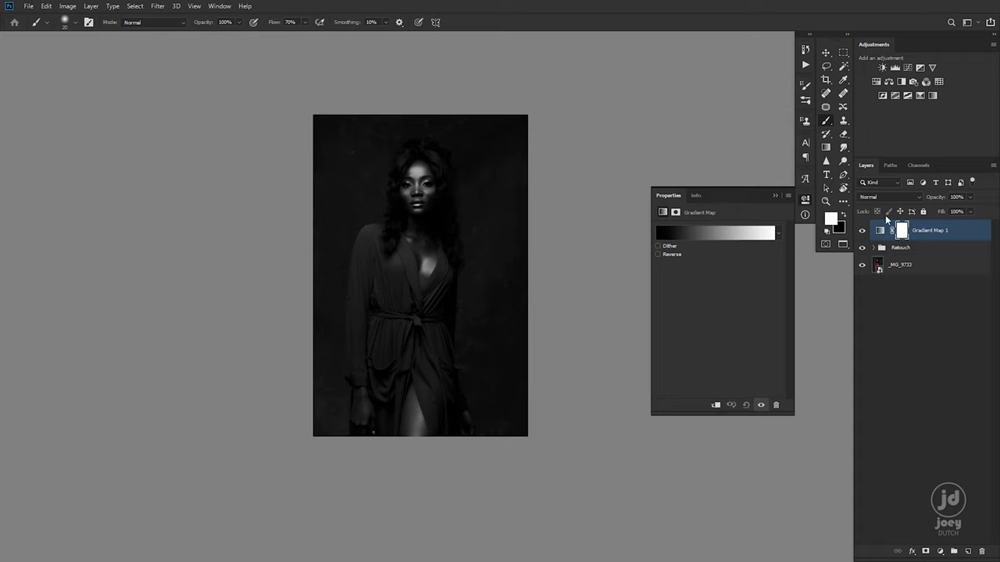
left_click(971, 198)
left_click_drag(931, 214, 926, 214)
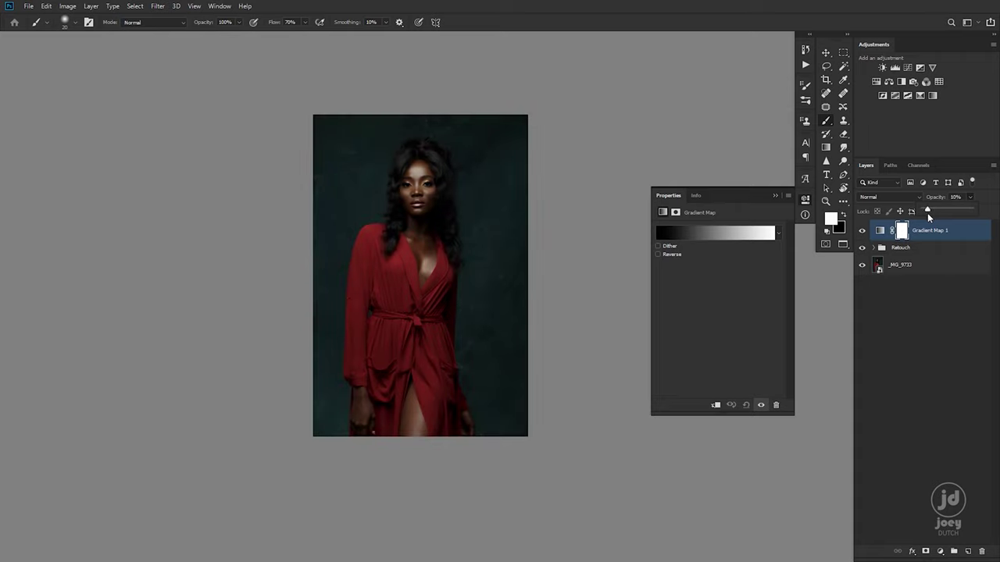
type("0")
left_click_drag(458, 211, 514, 226)
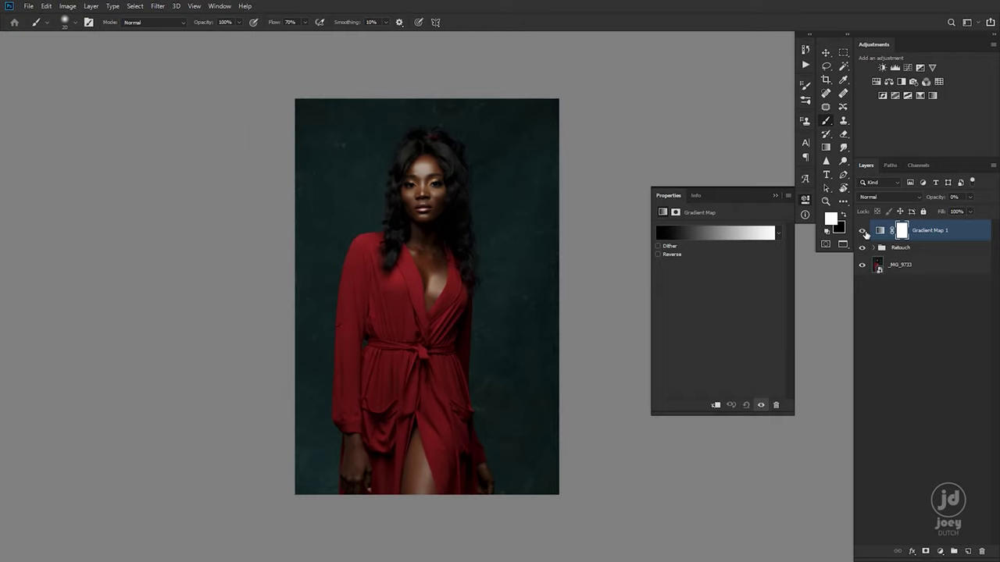
left_click(862, 232)
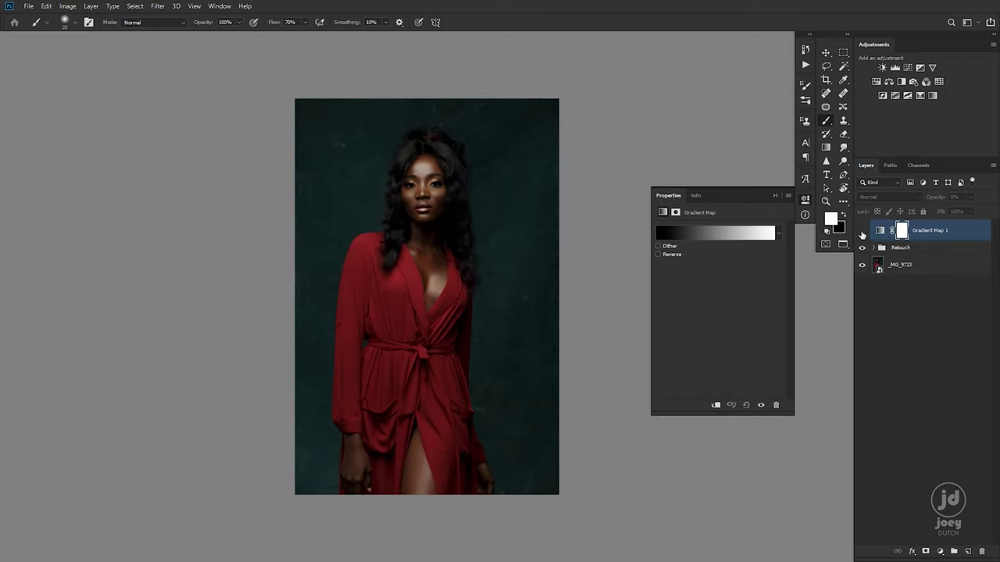
left_click(862, 232)
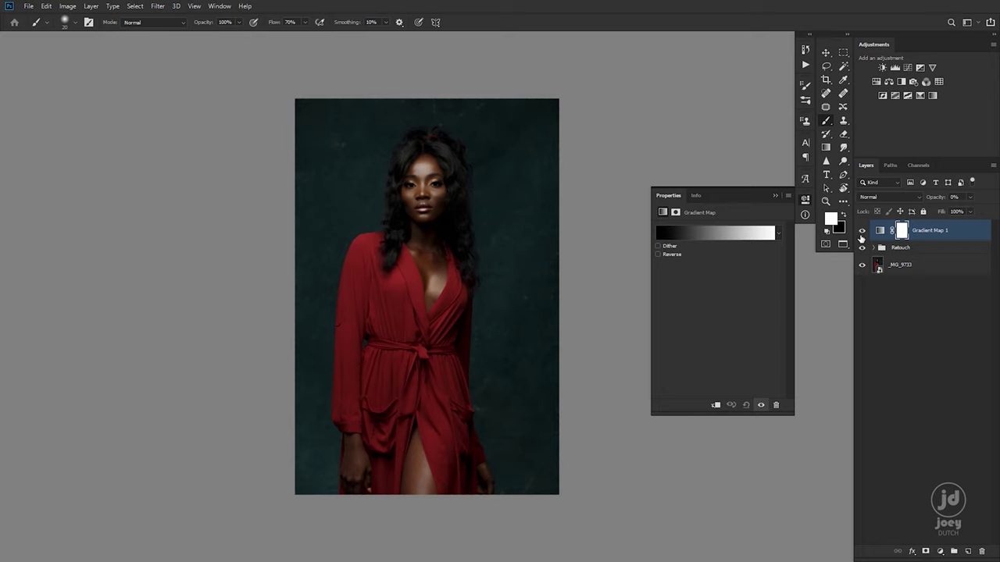
Step: Set the Gradient Map 1 layer's opacity to 9% and compare the image with the layer off and on
left_click(971, 198)
left_click_drag(949, 210, 947, 212)
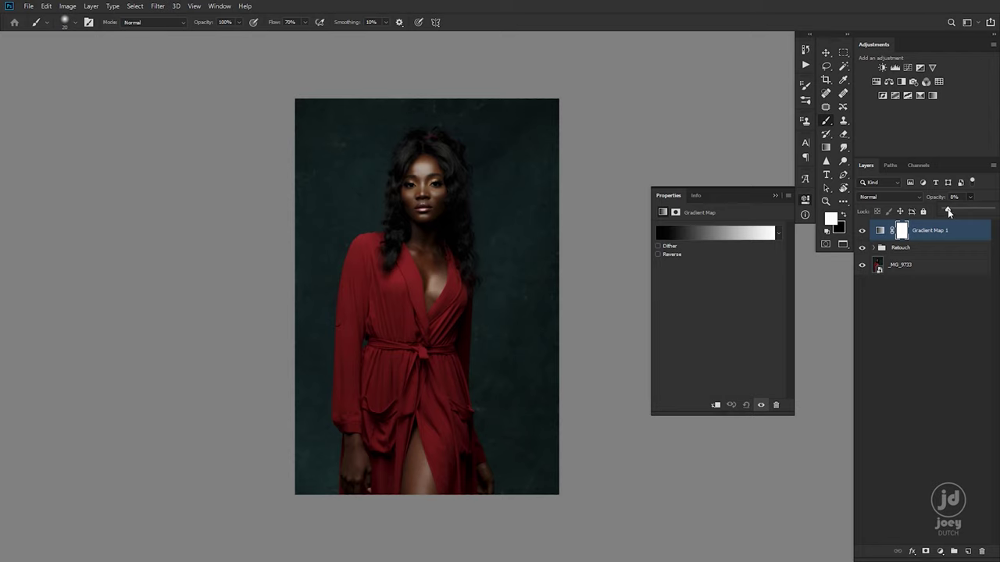
left_click(862, 233)
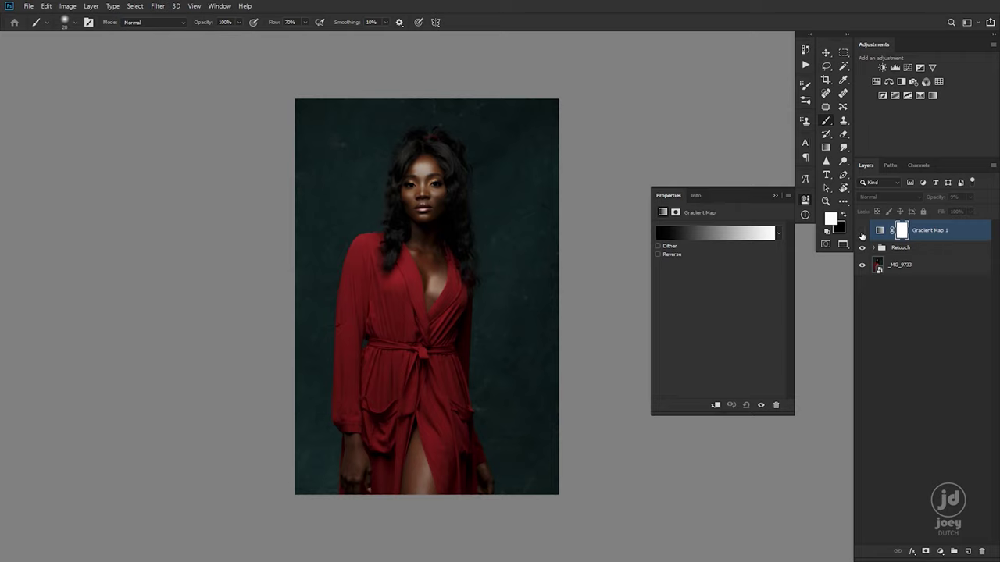
left_click(862, 233)
left_click(862, 232)
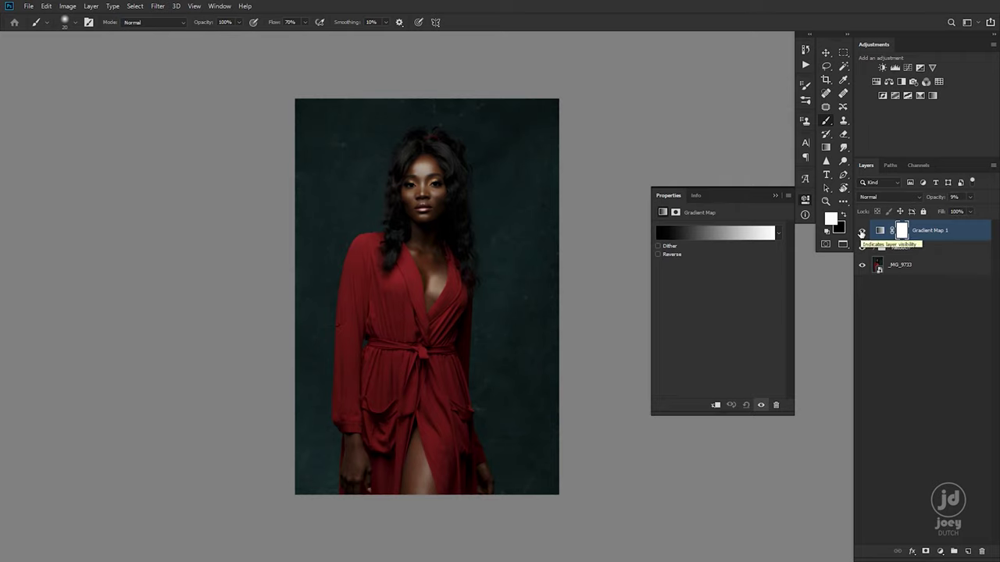
left_click(862, 233)
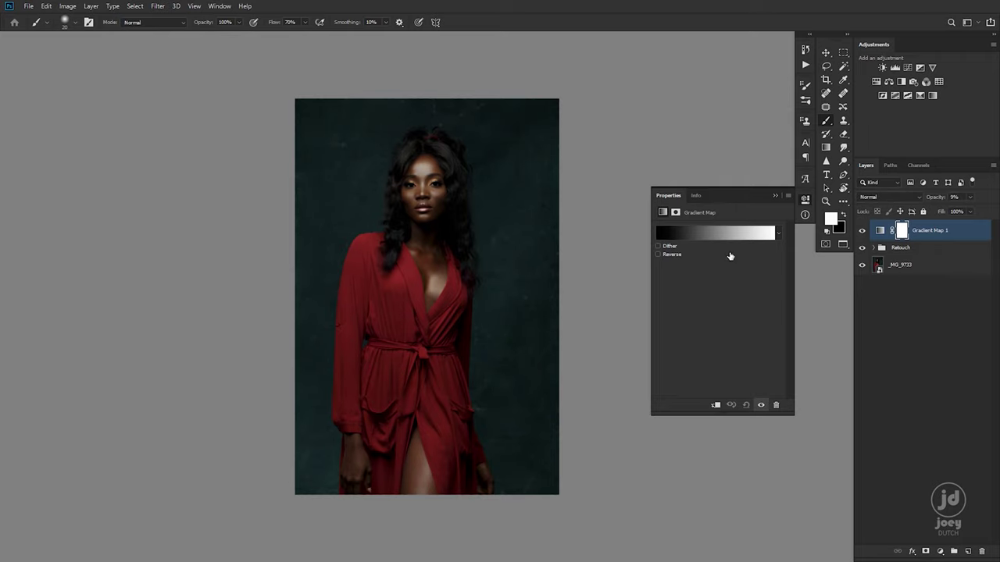
Step: Add a second Gradient Map adjustment layer above the first one and hide it
left_click_drag(474, 266, 386, 244)
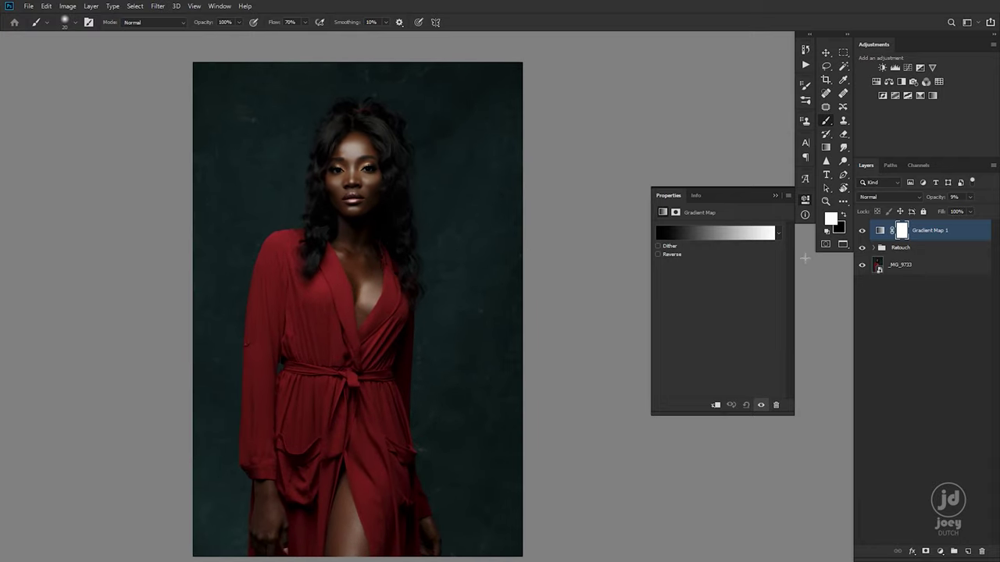
left_click(932, 95)
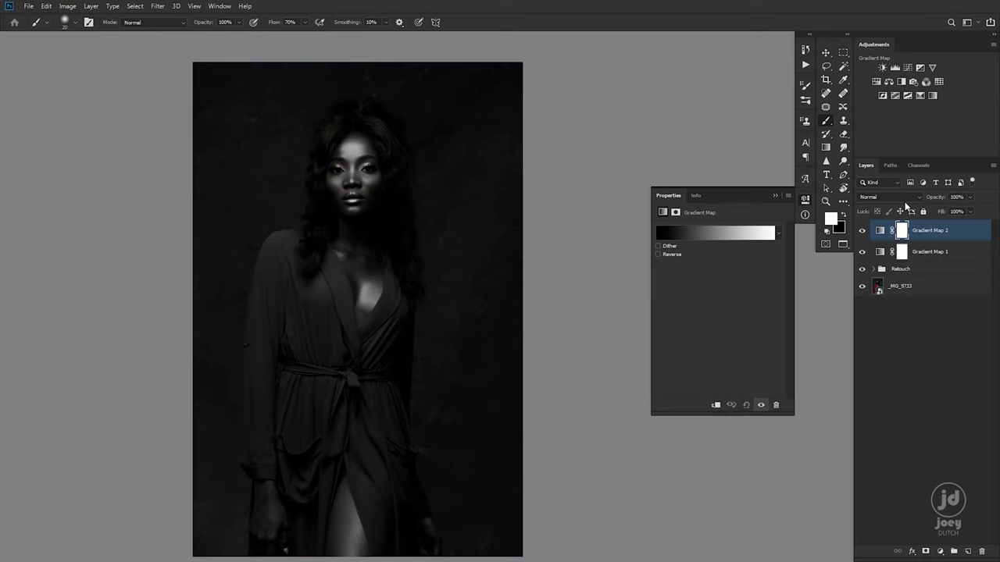
left_click(863, 234)
key("x")
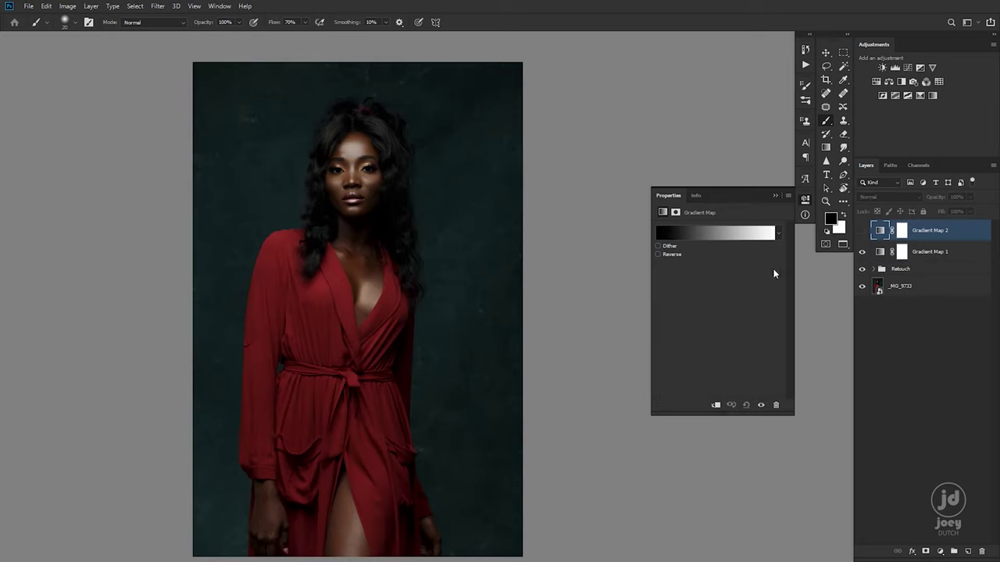
Step: Open the gradient of Gradient Map 2 for editing and check the black stop's colour values
left_click(721, 235)
left_click(603, 269)
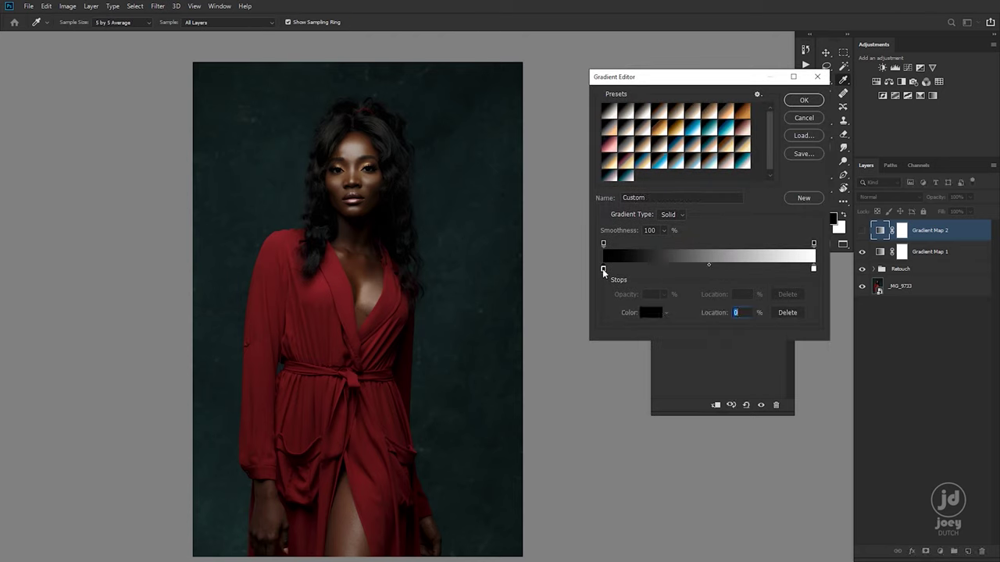
double_click(603, 270)
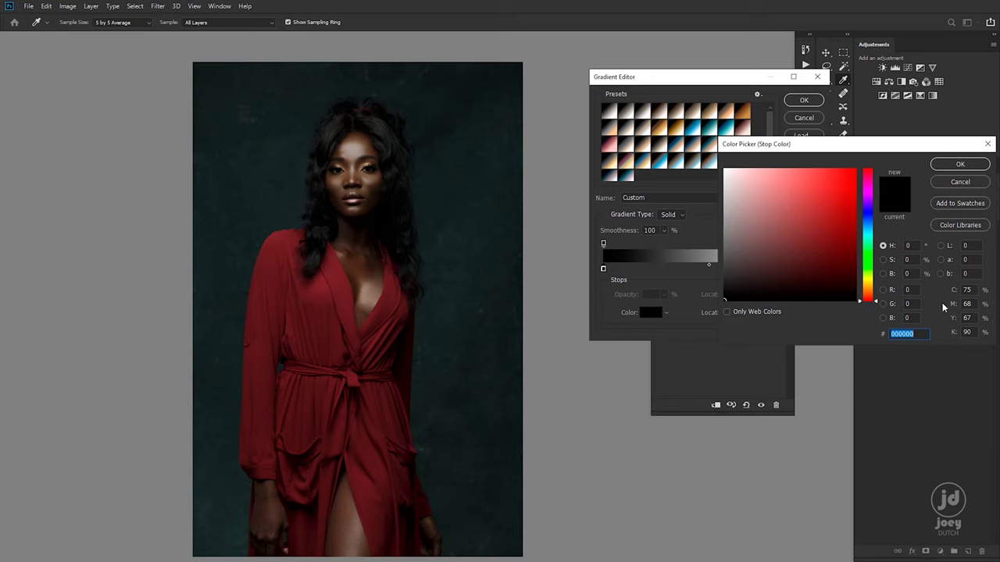
left_click(912, 260)
left_click(917, 276)
left_click(957, 184)
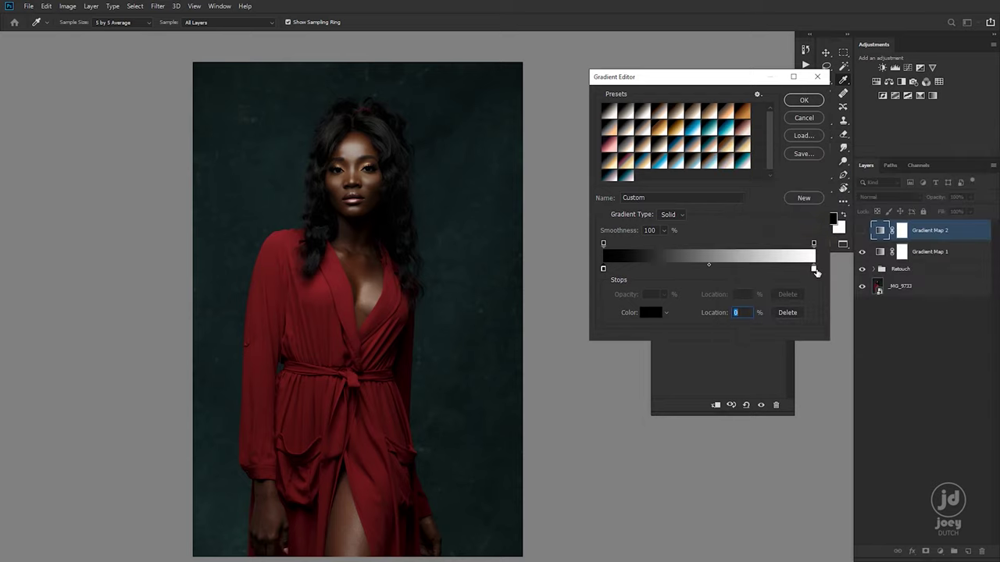
Step: Set the gradient's white end stop to mid grey with a brightness of 50%
left_click(814, 270)
double_click(816, 270)
left_click(919, 273)
type("50")
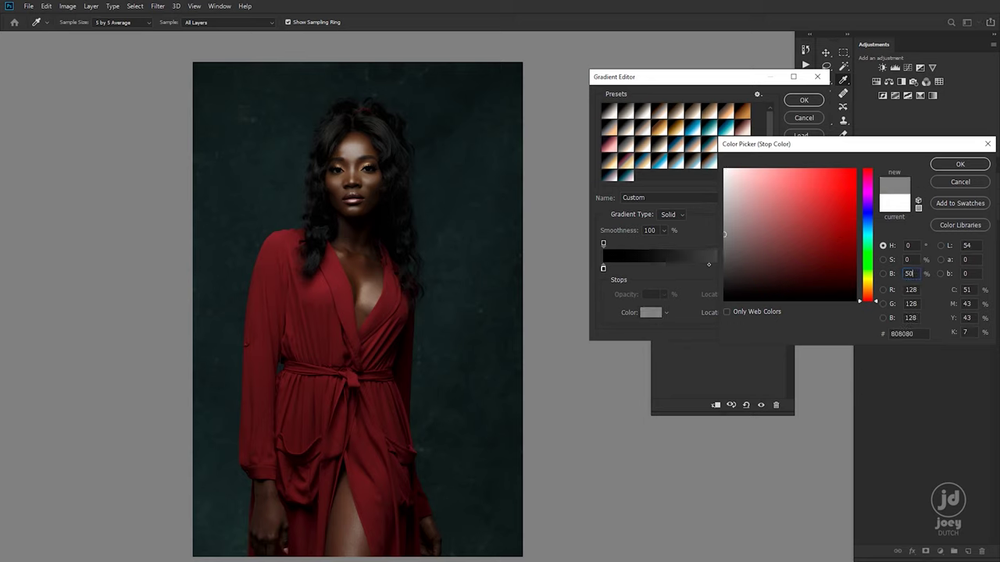
key("Return")
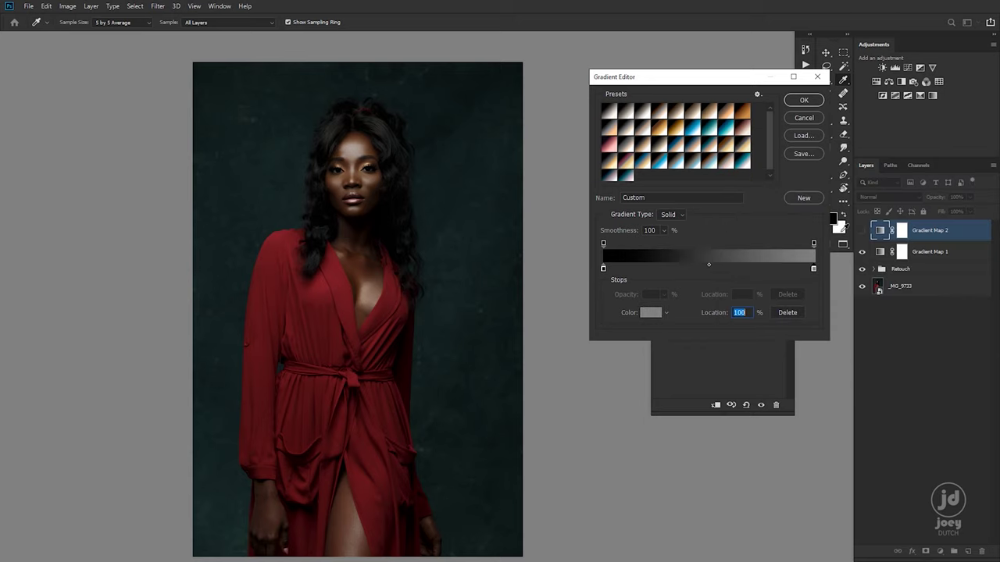
Step: Recheck the black start stop's colour in the edited gradient without changing it
left_click(603, 269)
left_click(653, 314)
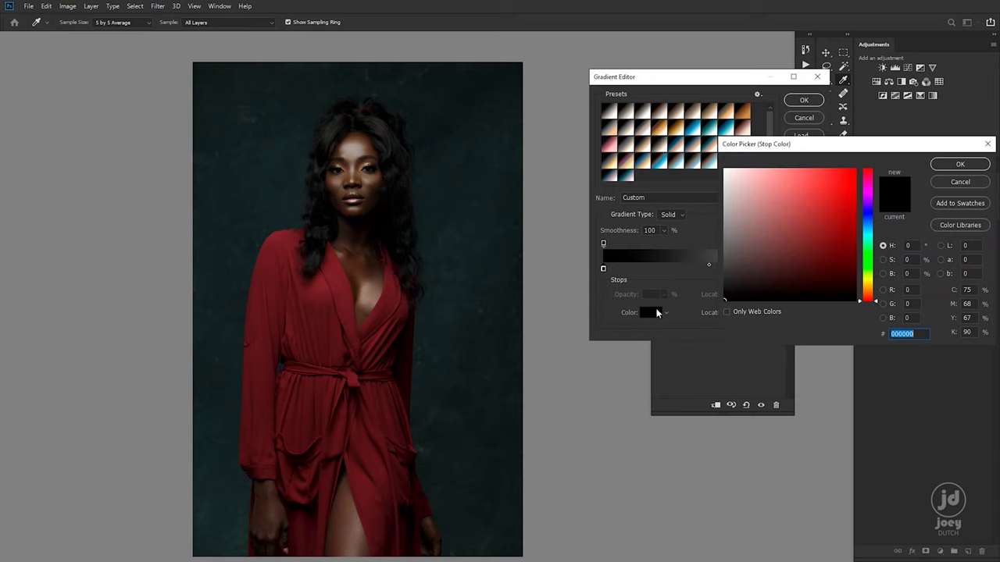
left_click(950, 185)
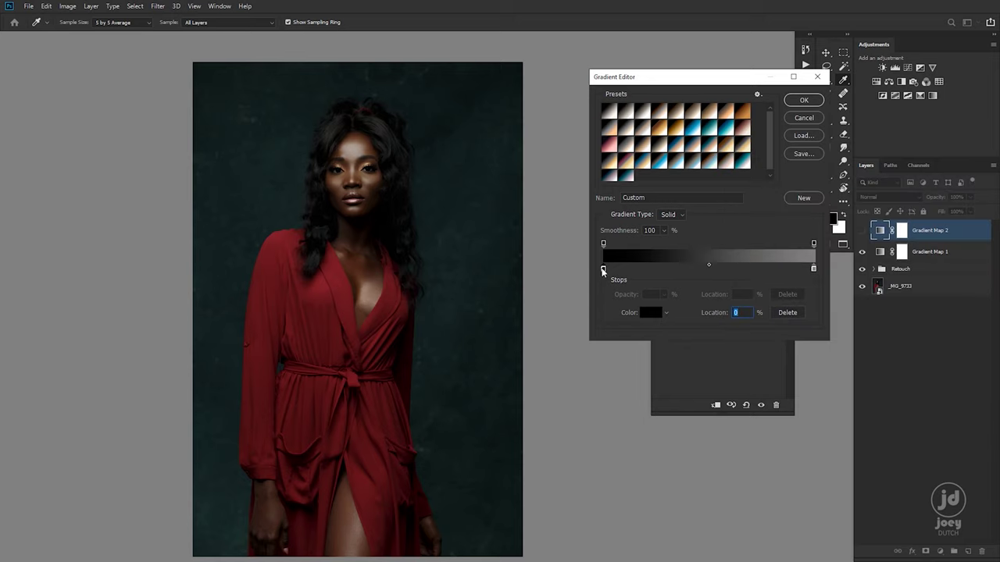
Step: Change the black start stop of Gradient Map 2's gradient to muted blue 39446a and accept the edited gradient
left_click(649, 313)
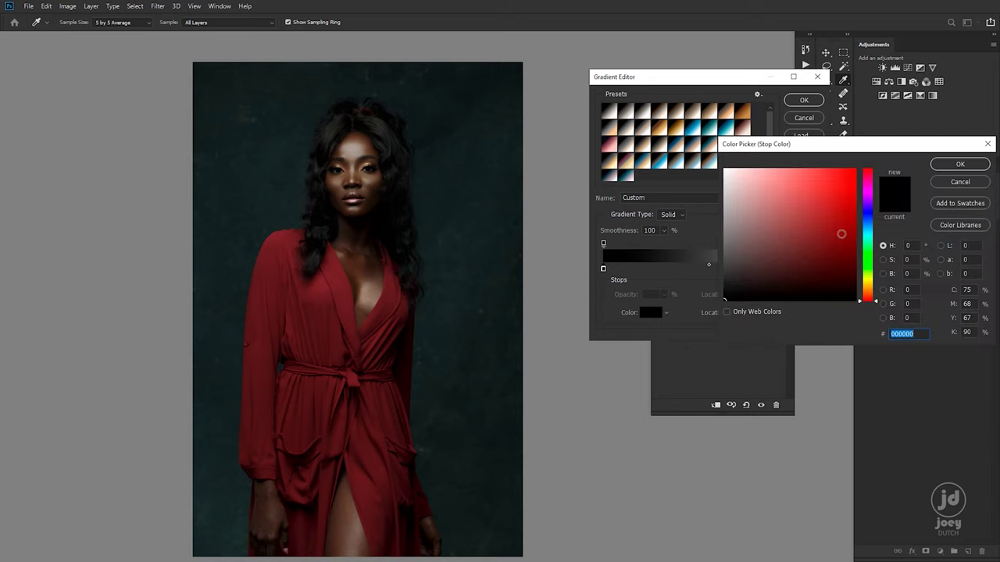
mouse_move(871, 224)
left_mouse_down()
mouse_move(869, 214)
mouse_move(869, 225)
left_mouse_up()
left_click_drag(802, 214, 802, 247)
left_click(872, 222)
left_click_drag(872, 222, 872, 222)
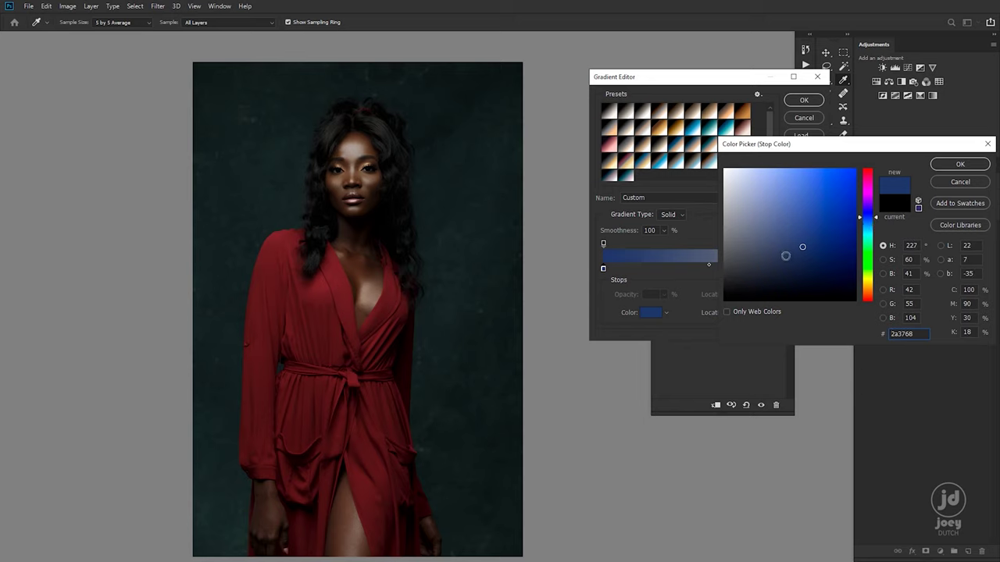
left_click_drag(780, 249, 784, 246)
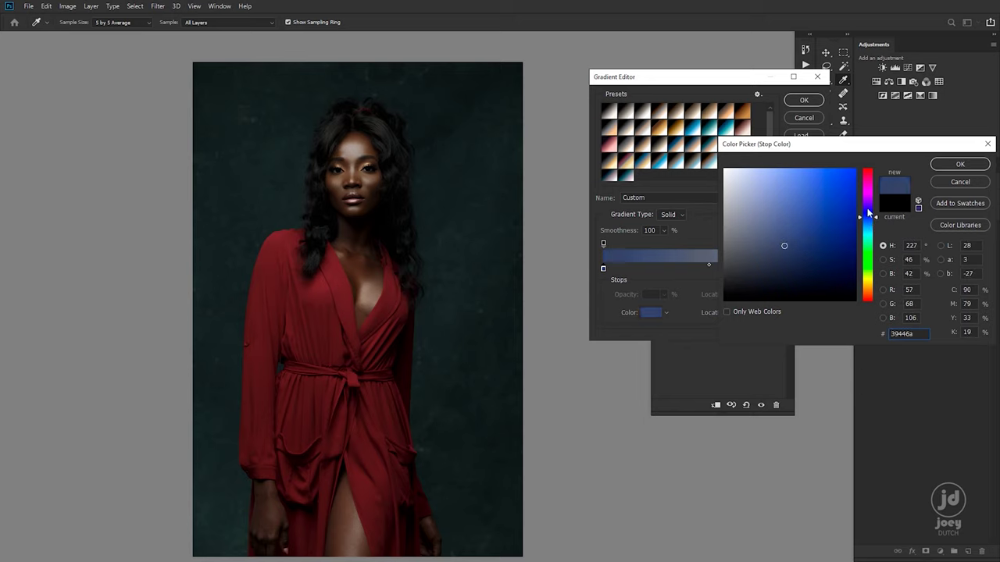
left_click(946, 164)
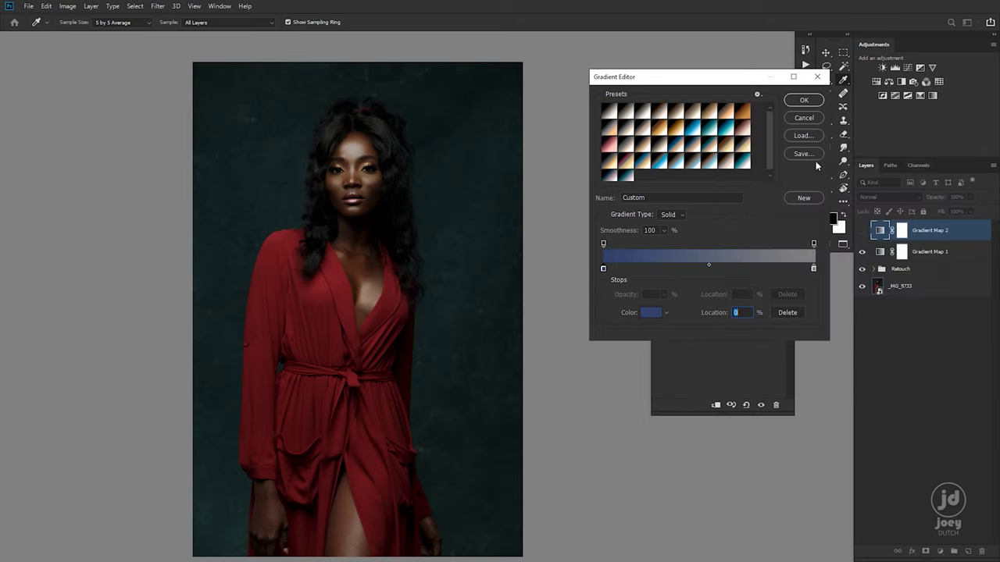
left_click(803, 100)
Step: Make the Gradient Map 2 layer visible and set its blend mode to Soft Light
left_click(862, 232)
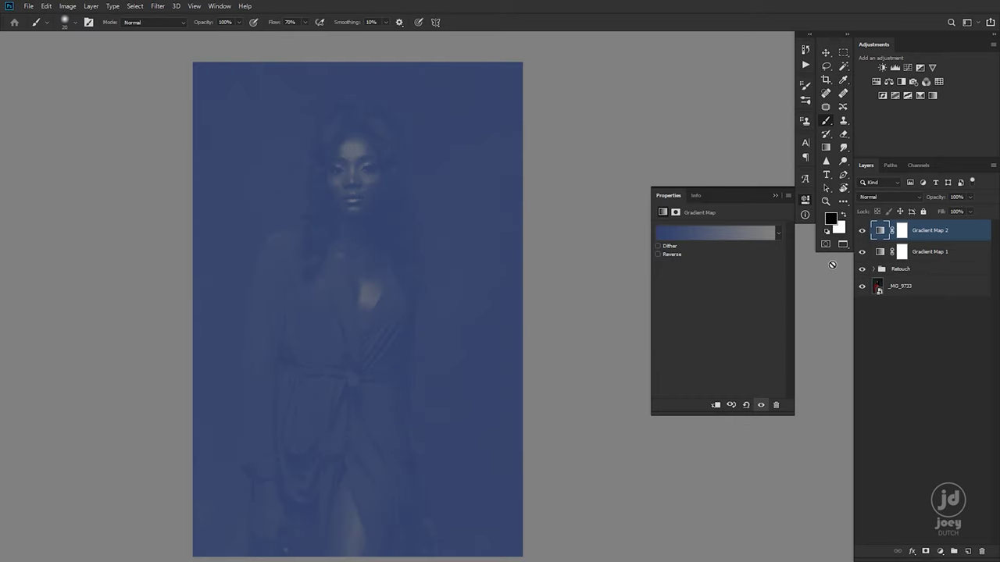
mouse_move(377, 346)
left_mouse_down()
mouse_move(375, 279)
mouse_move(378, 333)
left_mouse_up()
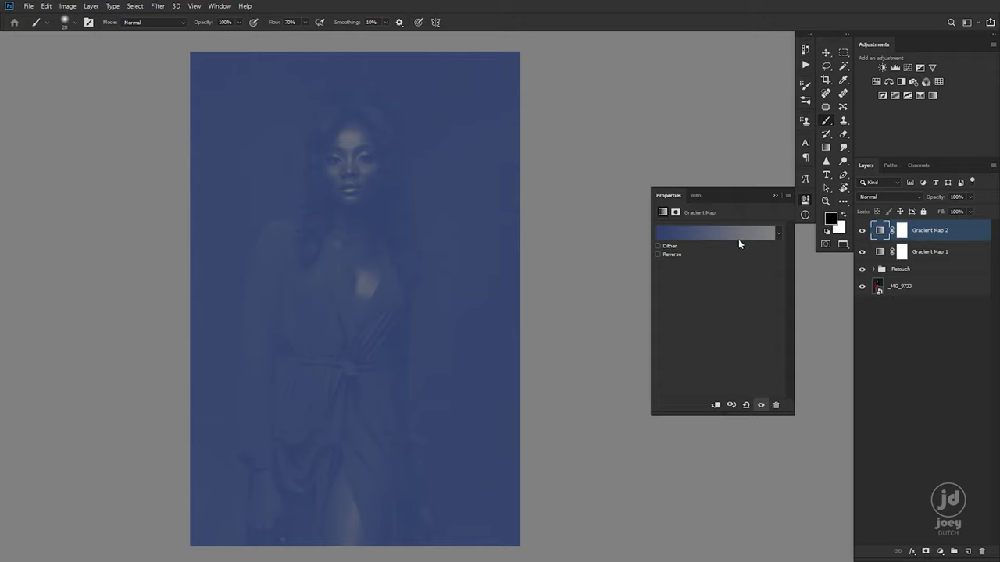
left_click(892, 198)
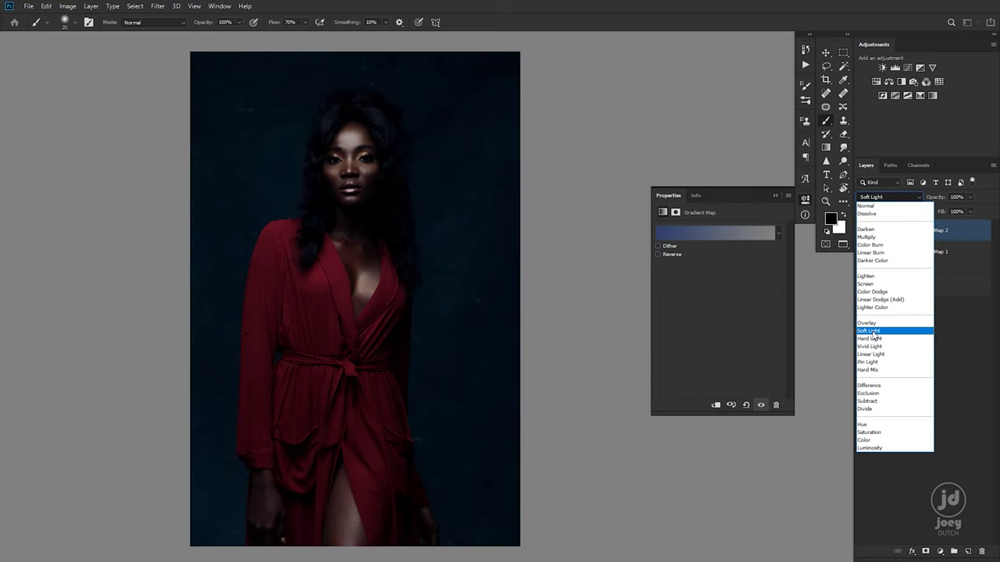
left_click(869, 332)
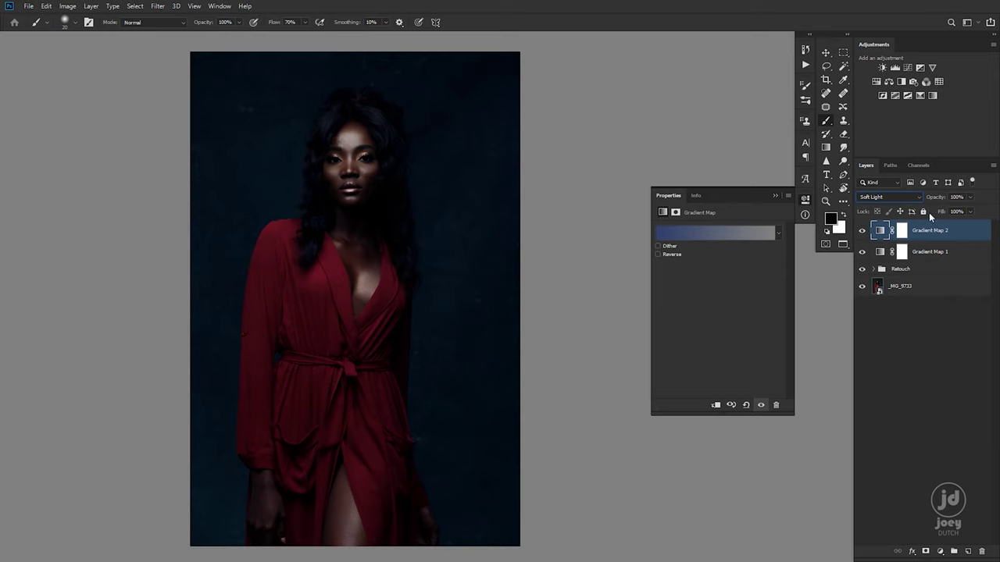
Step: Lower Gradient Map 2's opacity to 10% and compare the portrait with and without the layer
left_click(971, 198)
left_click_drag(971, 211, 930, 211)
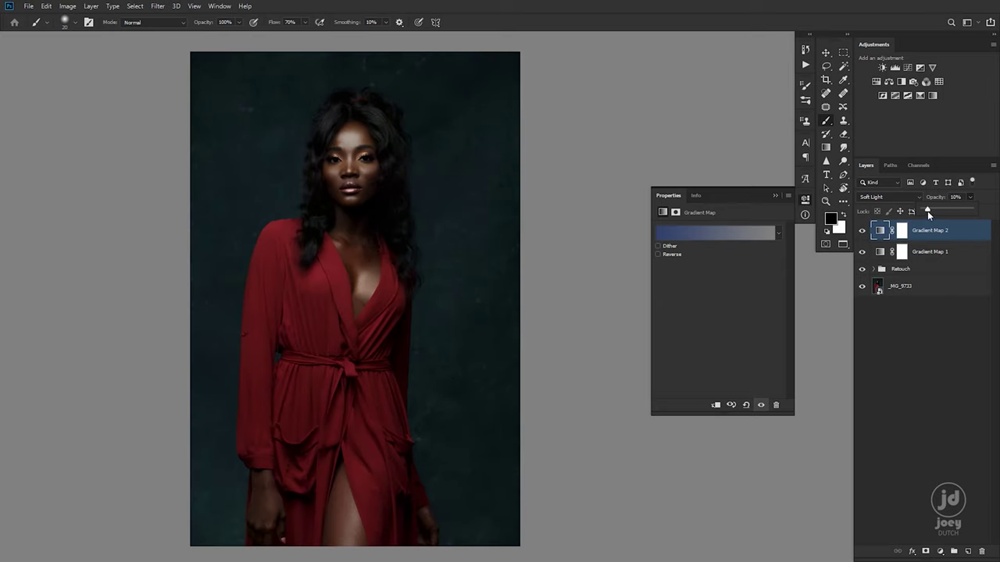
left_click(863, 231)
left_click(863, 231)
left_click(862, 231)
left_click(861, 231)
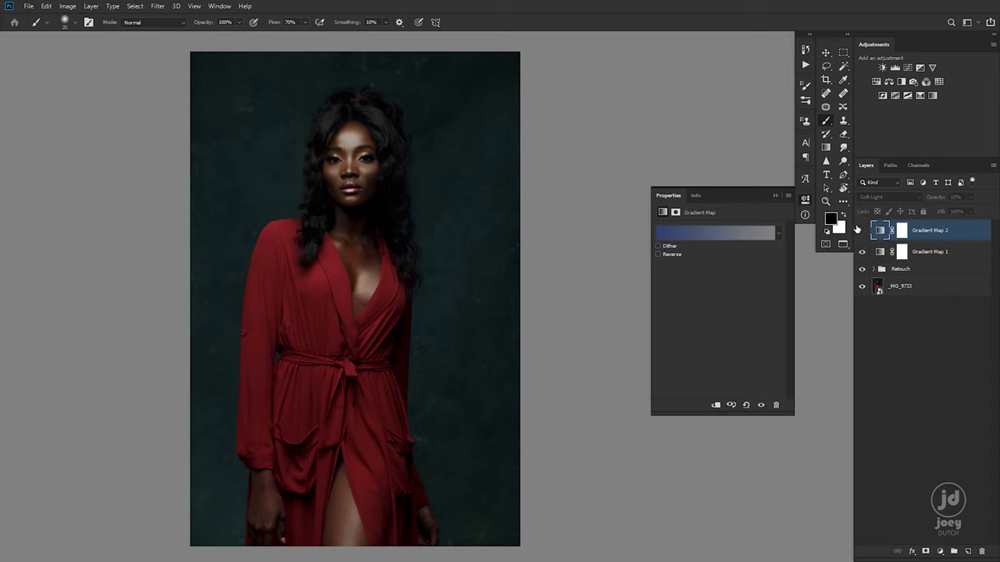
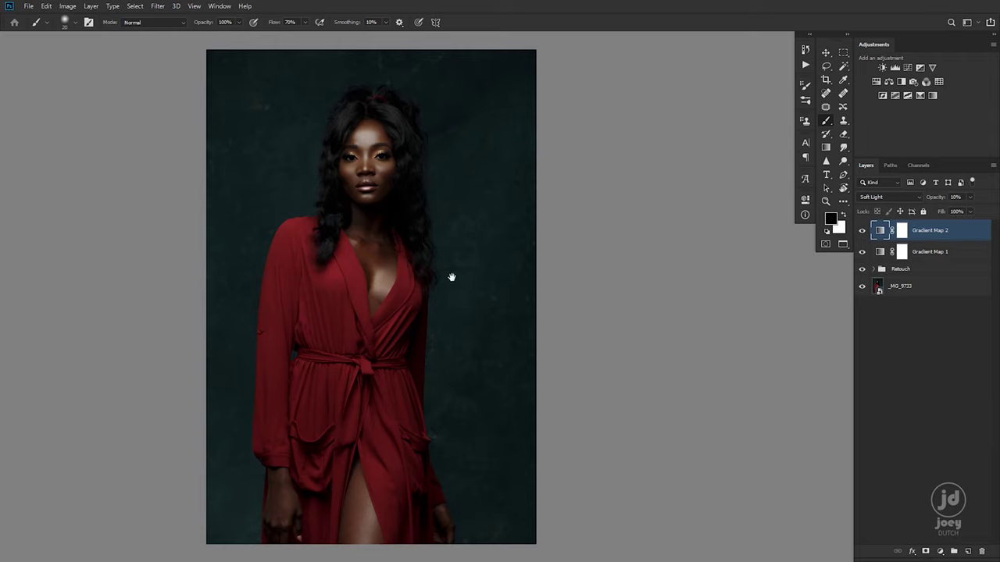
left_click_drag(490, 272, 483, 255)
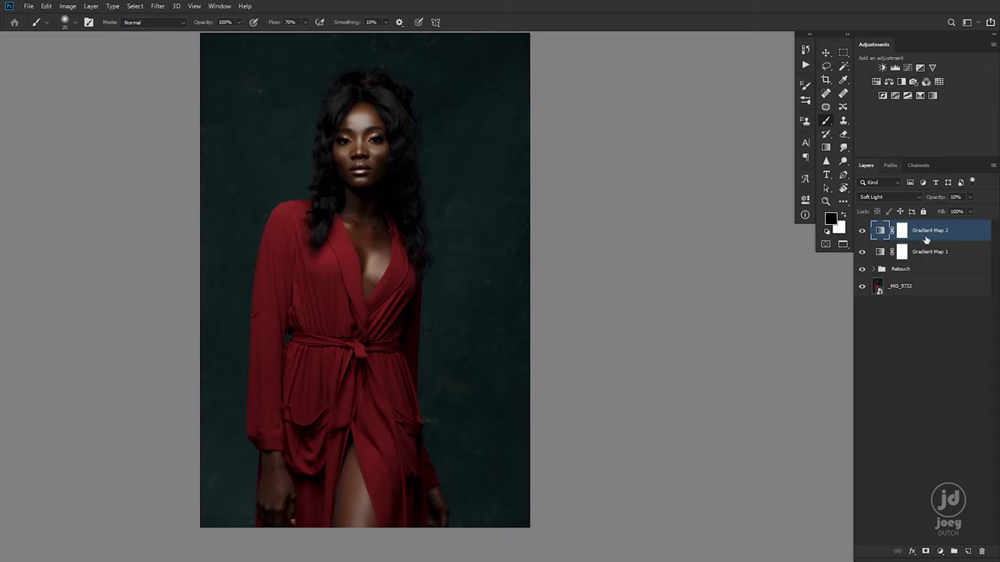
scroll(467, 216, "up", 1)
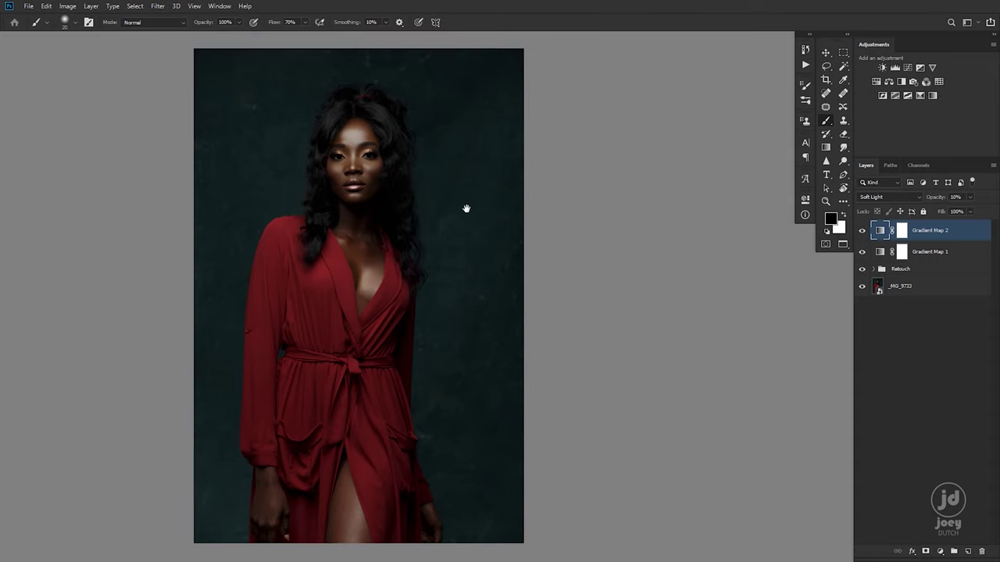
Step: Set the foreground colour to a dark golden brown
left_click(831, 223)
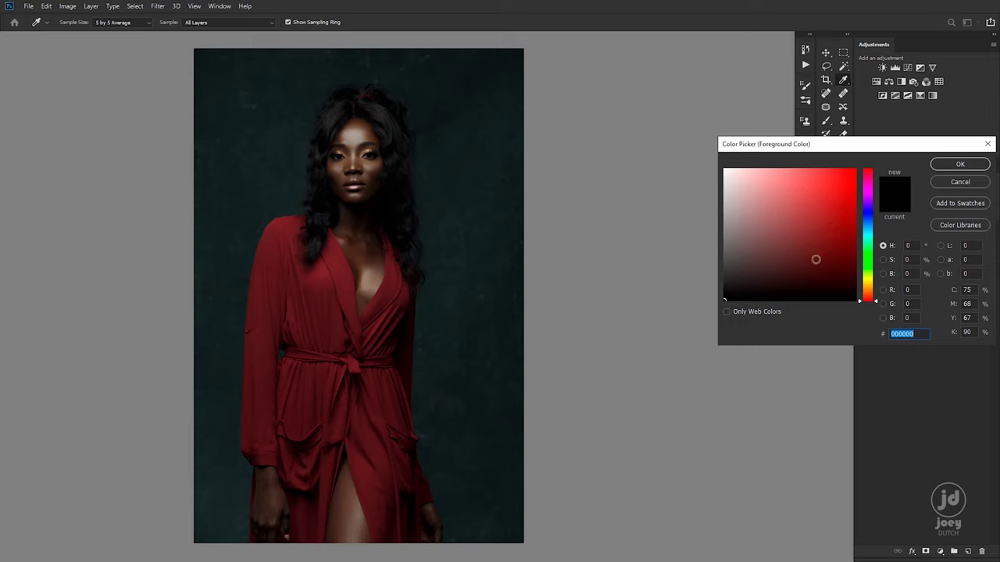
left_click(872, 285)
left_click_drag(871, 286, 877, 292)
left_click_drag(835, 263, 865, 284)
left_click_drag(813, 254, 811, 258)
left_click(954, 164)
Step: Set the background colour to dark red 702424 and return to the Brush tool
left_click(843, 235)
left_click_drag(867, 242, 874, 170)
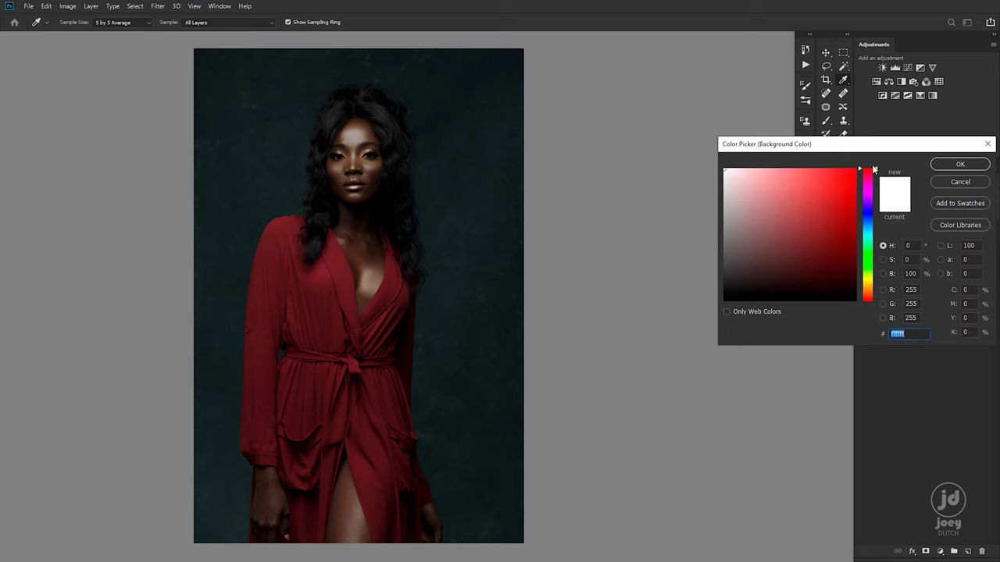
left_click_drag(810, 193, 813, 243)
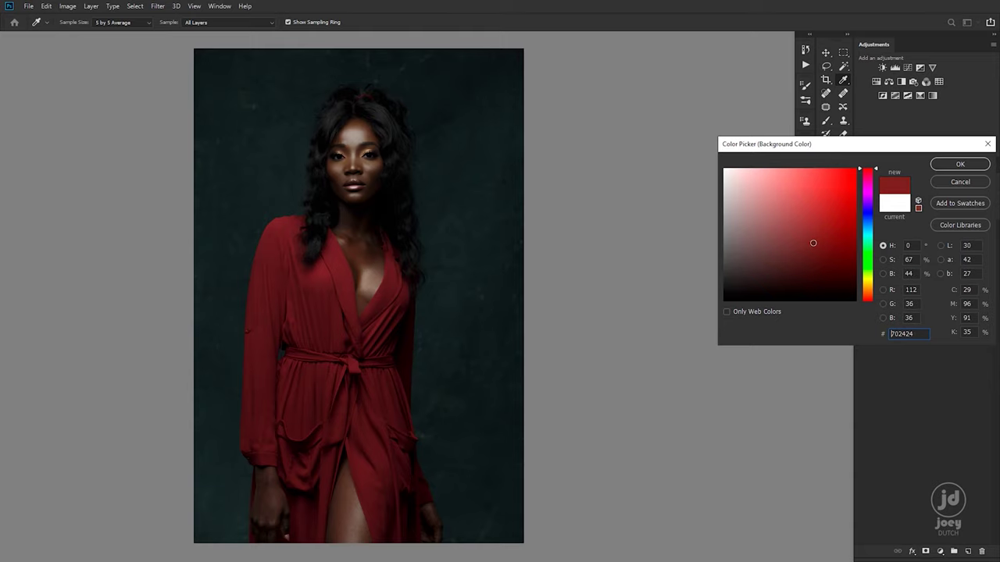
left_click(958, 164)
key("b")
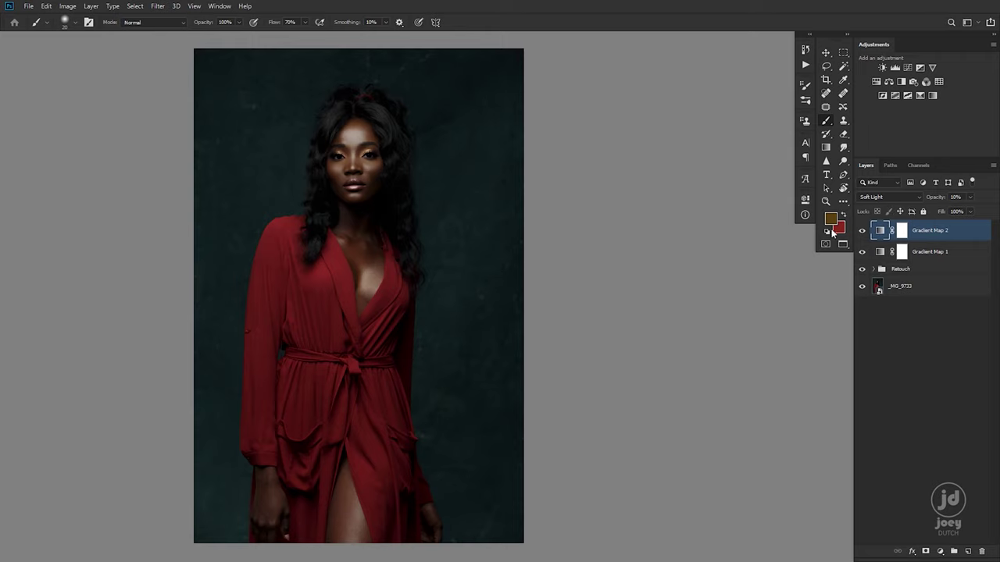
Step: Add a third Gradient Map adjustment layer using the brown-to-red gradient, in Overlay blend mode at 9% opacity
left_click(920, 95)
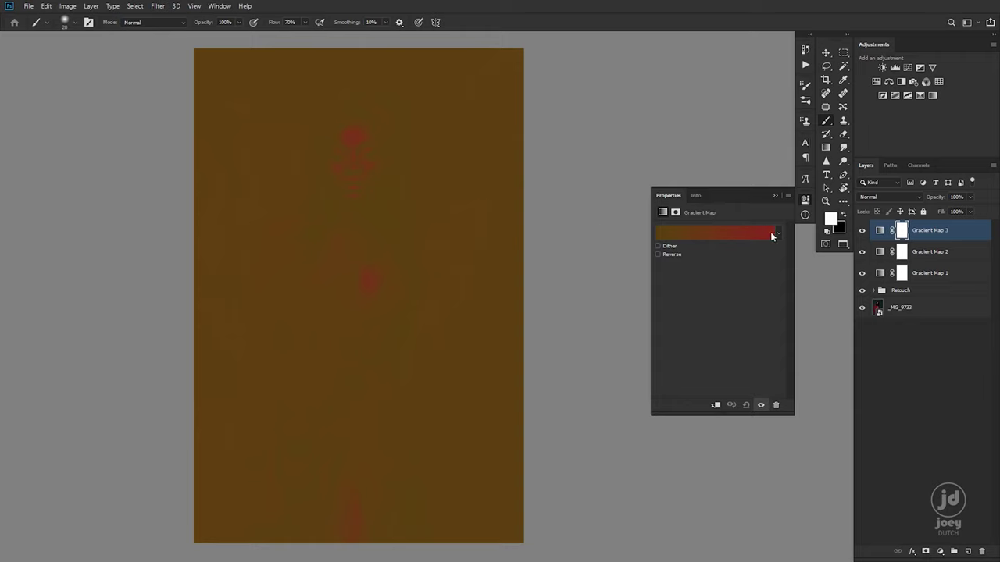
left_click_drag(971, 198, 927, 212)
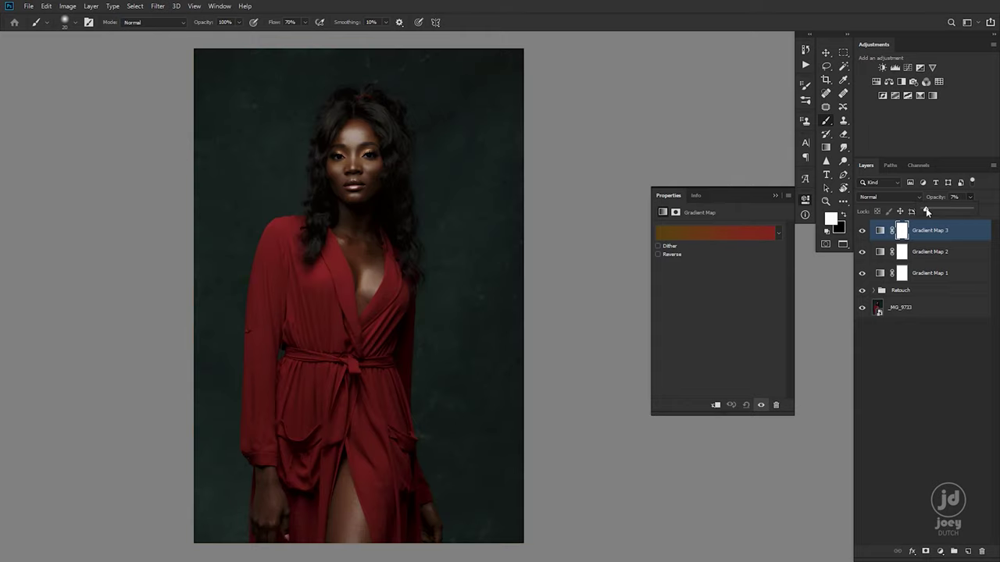
left_click_drag(927, 212, 929, 214)
left_click(886, 197)
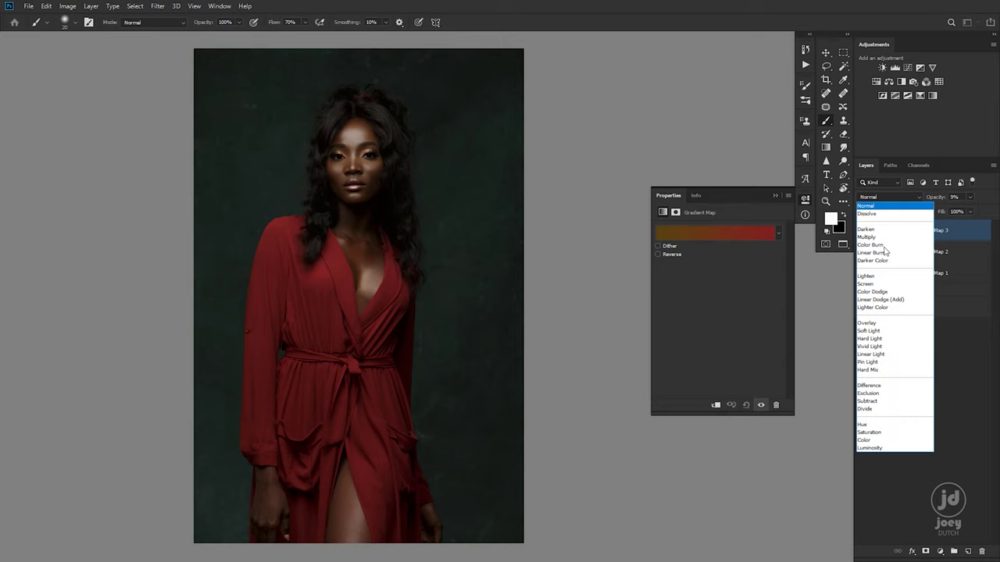
left_click(871, 323)
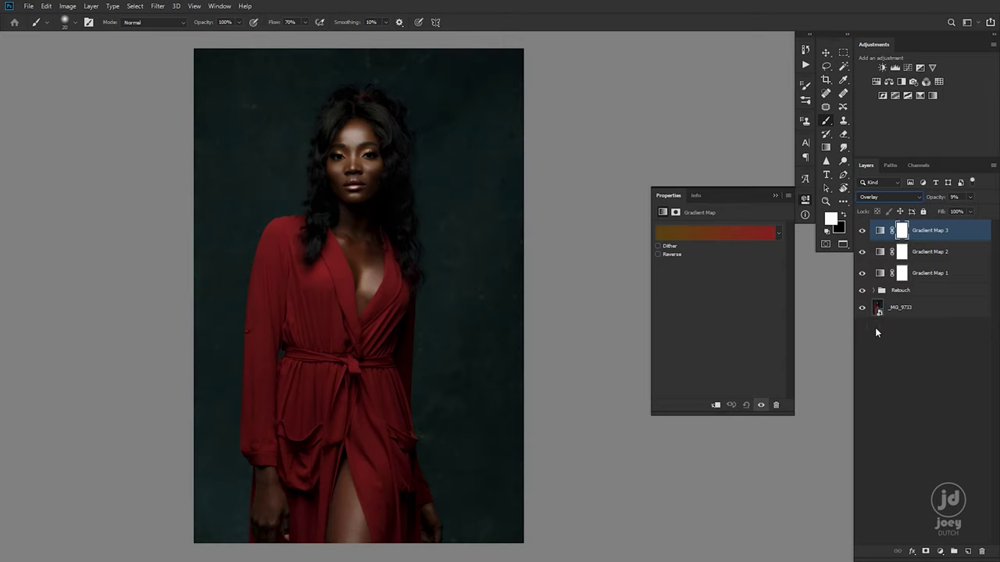
Step: Check the effect of Gradient Map 3 on the portrait and reduce its opacity to 5%
left_click(878, 198)
key("Escape")
left_click(862, 232)
left_click_drag(970, 200, 947, 209)
left_click(929, 95)
left_click(691, 236)
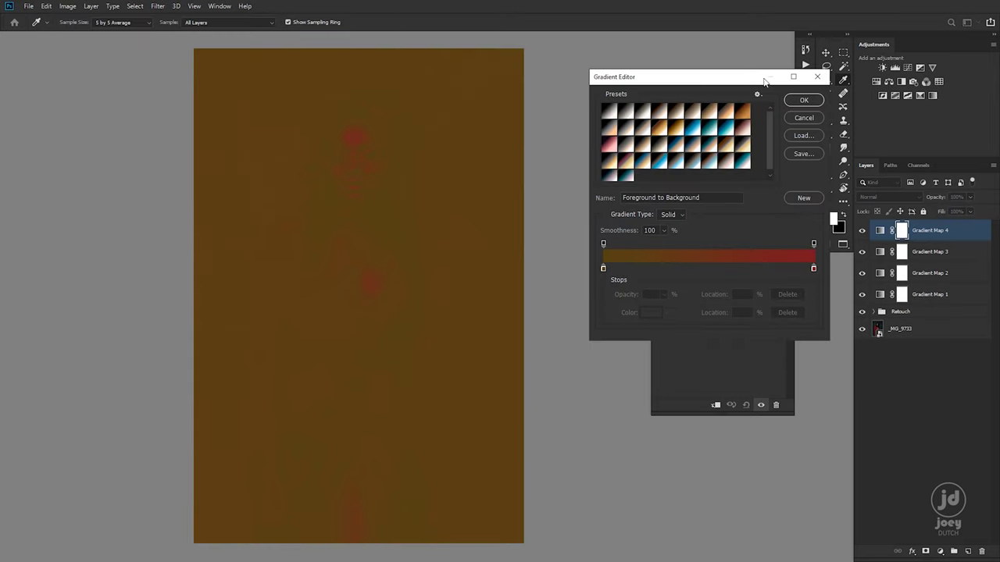
left_click(803, 118)
left_click_drag(922, 231, 983, 551)
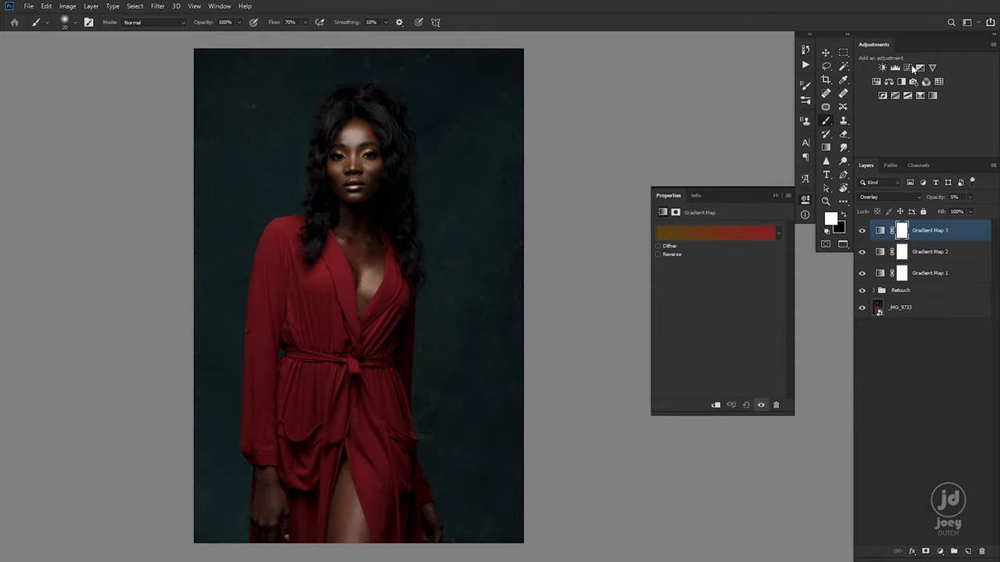
Step: Add a fourth Gradient Map adjustment layer and replace the gradient presets with the Photographic Toning set
left_click(933, 96)
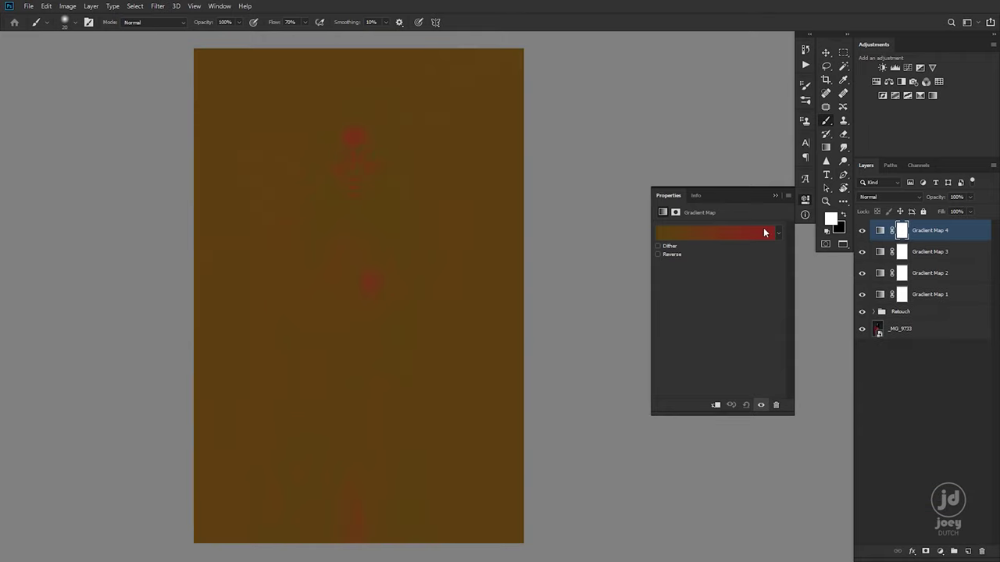
left_click(719, 232)
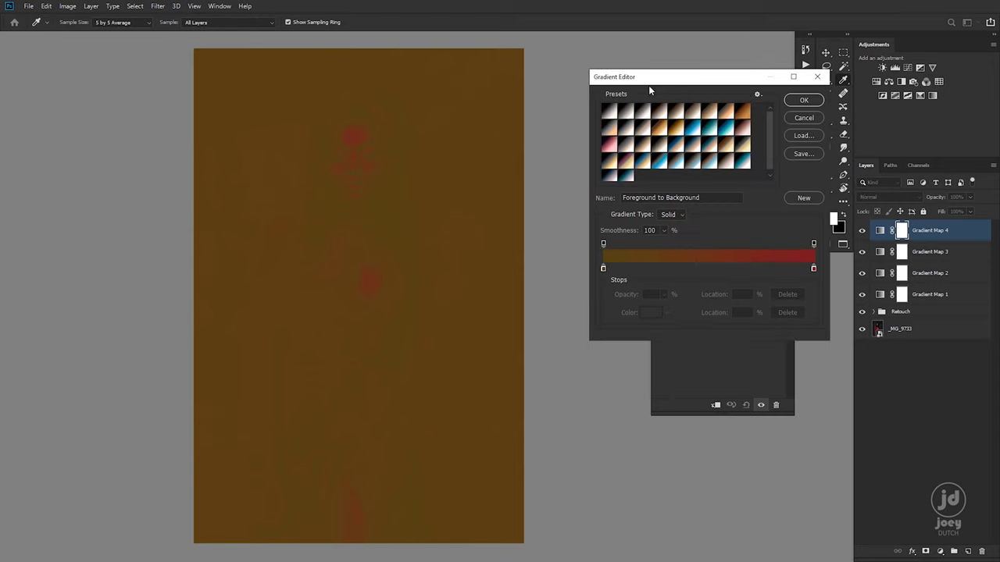
left_click(756, 94)
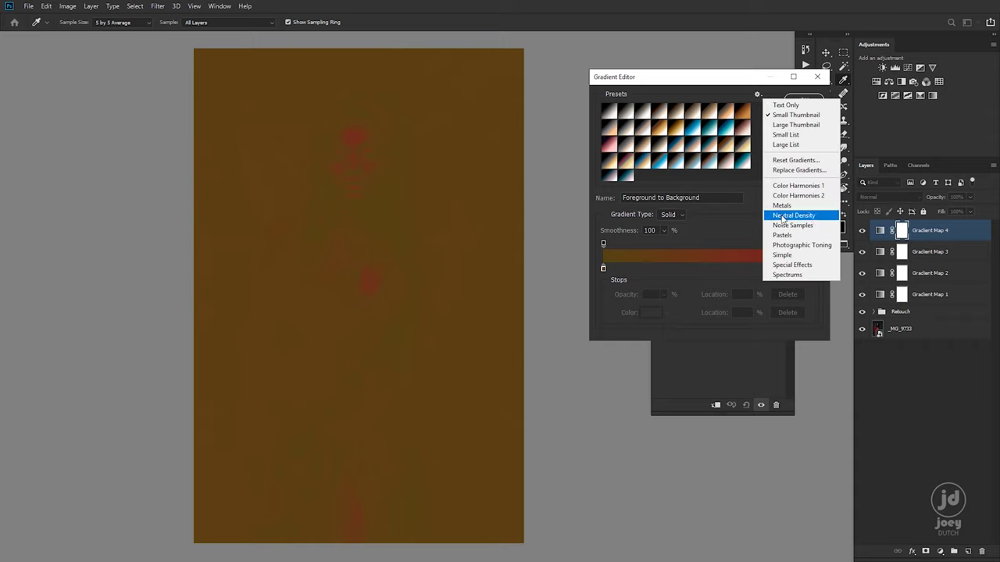
left_click(796, 245)
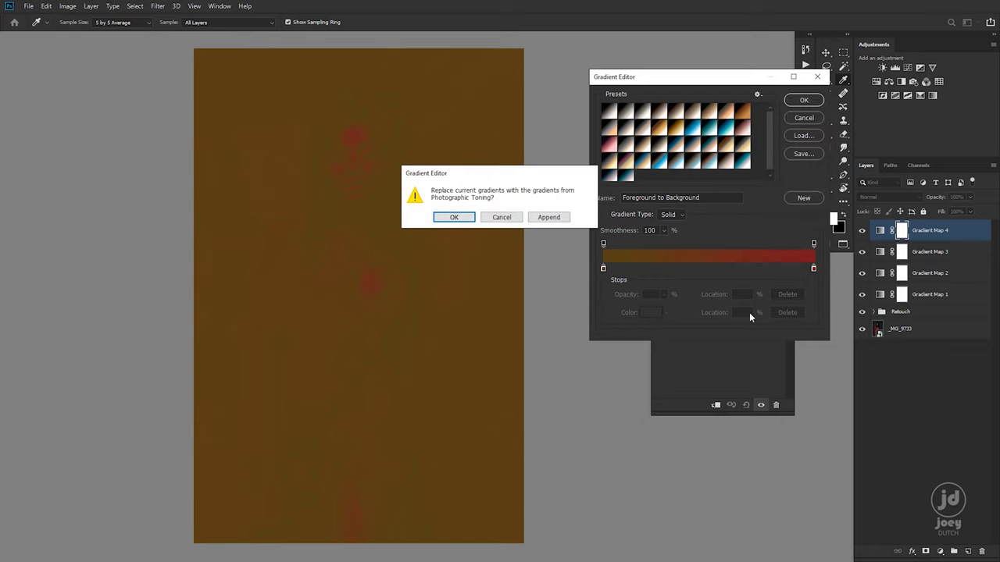
left_click(457, 219)
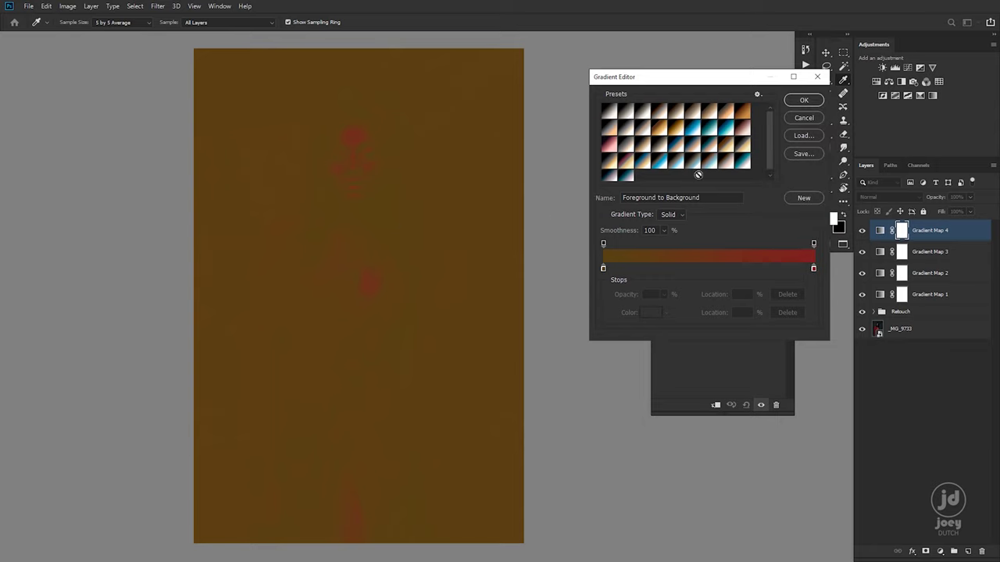
Step: Try the Gold 2 preset on Gradient Map 4, then apply the Gold 1 preset and accept it
left_click_drag(771, 156, 767, 124)
left_click(659, 139)
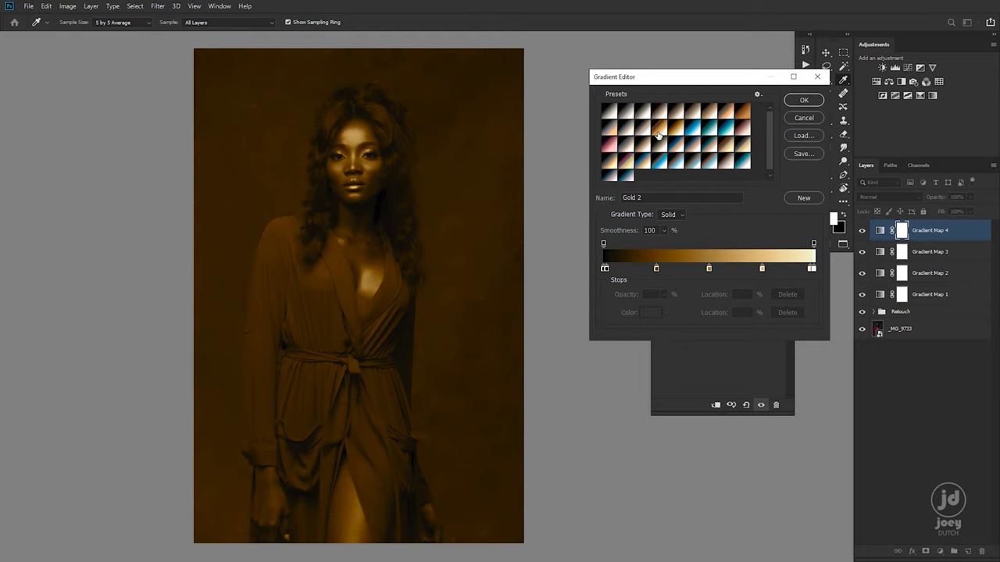
left_click(659, 129)
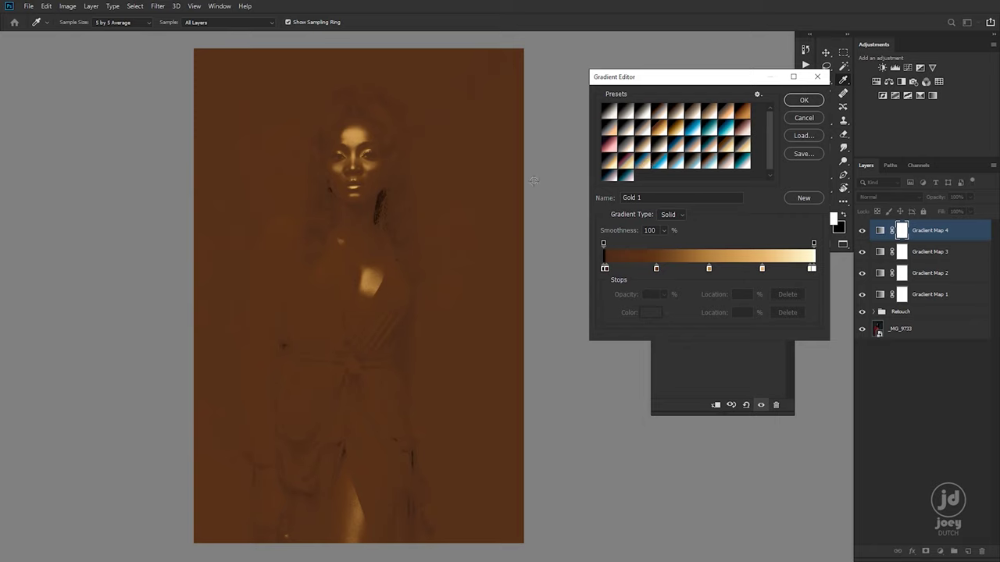
left_click(804, 100)
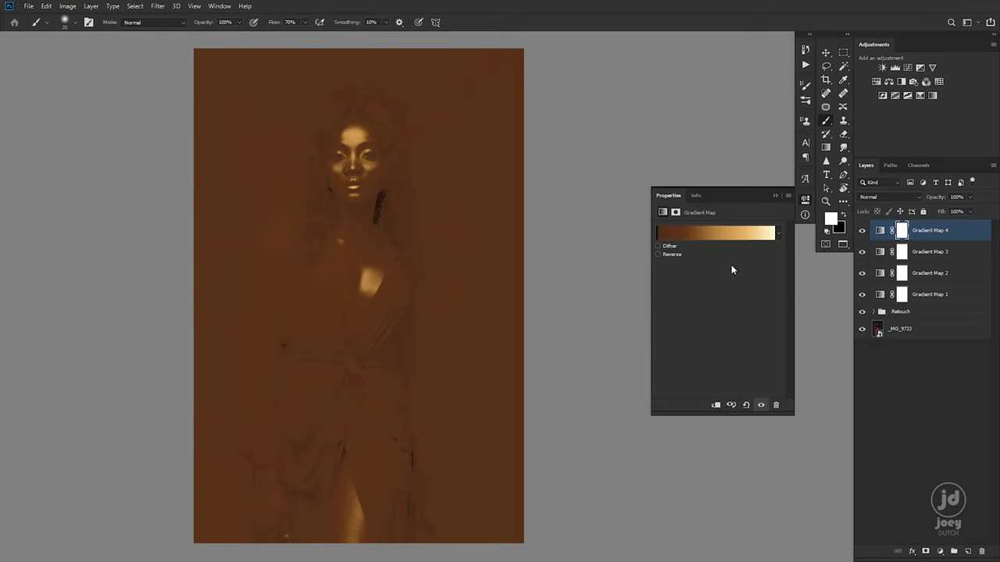
Step: Set Gradient Map 4's Blend If underlying-layer shadow slider to 61, split it to 61/255 for a soft transition, and accept the layer style
left_click(965, 236)
double_click(965, 236)
left_click_drag(701, 166, 658, 68)
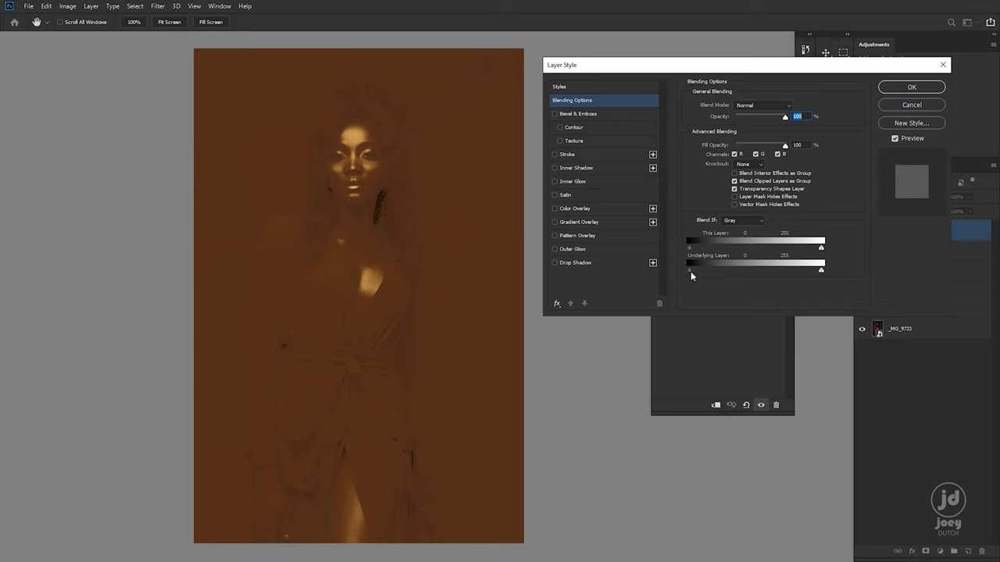
left_click_drag(690, 271, 716, 272)
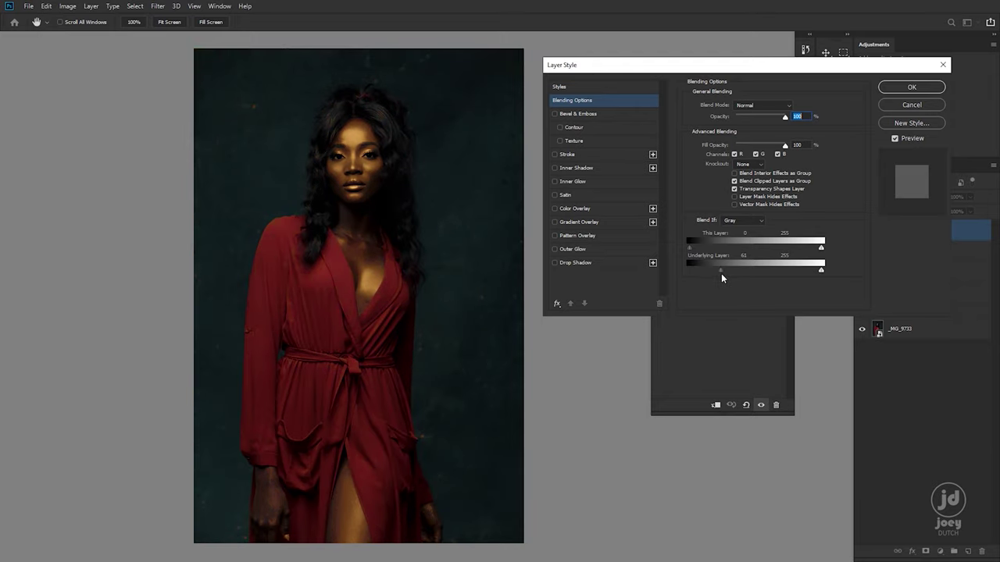
key("alt")
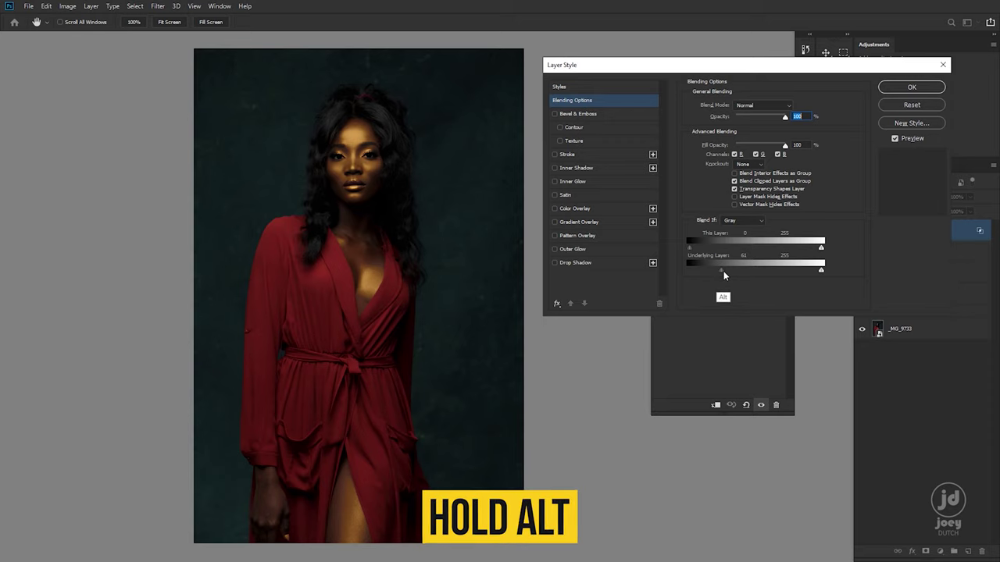
left_click_drag(722, 270, 834, 266)
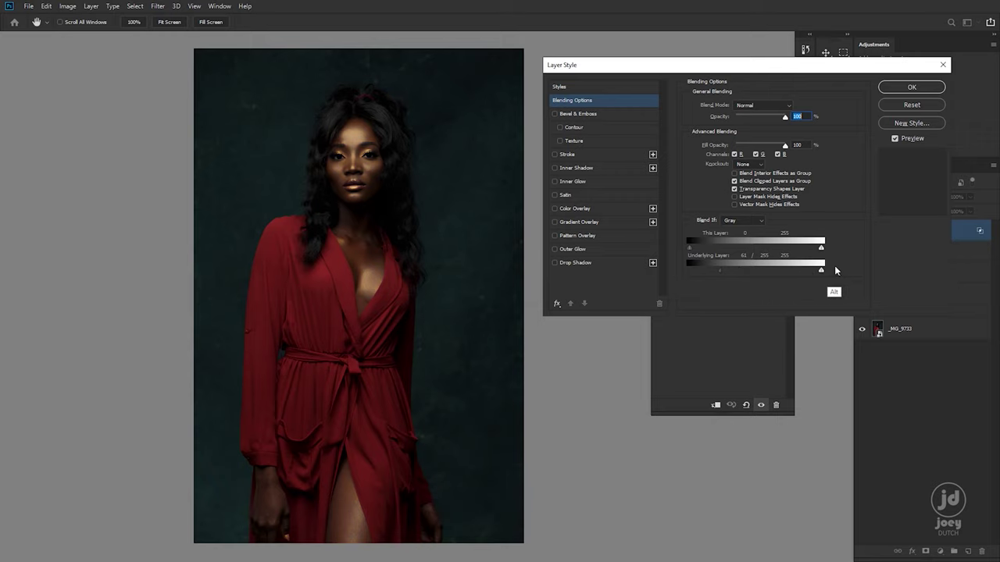
left_click(910, 87)
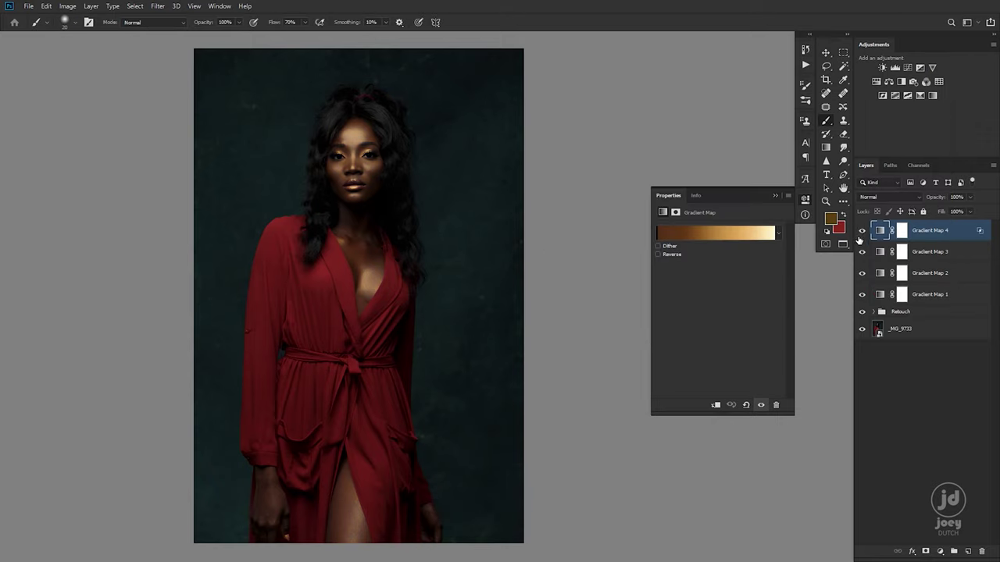
Step: Compare the portrait with and without Gradient Map 4 and reduce the layer's opacity to 30%
left_click(863, 232)
left_click(863, 231)
left_click(862, 231)
left_click(862, 231)
left_click(862, 231)
left_click(862, 232)
left_click_drag(971, 201, 942, 211)
left_click(862, 231)
left_click(863, 231)
left_click(777, 198)
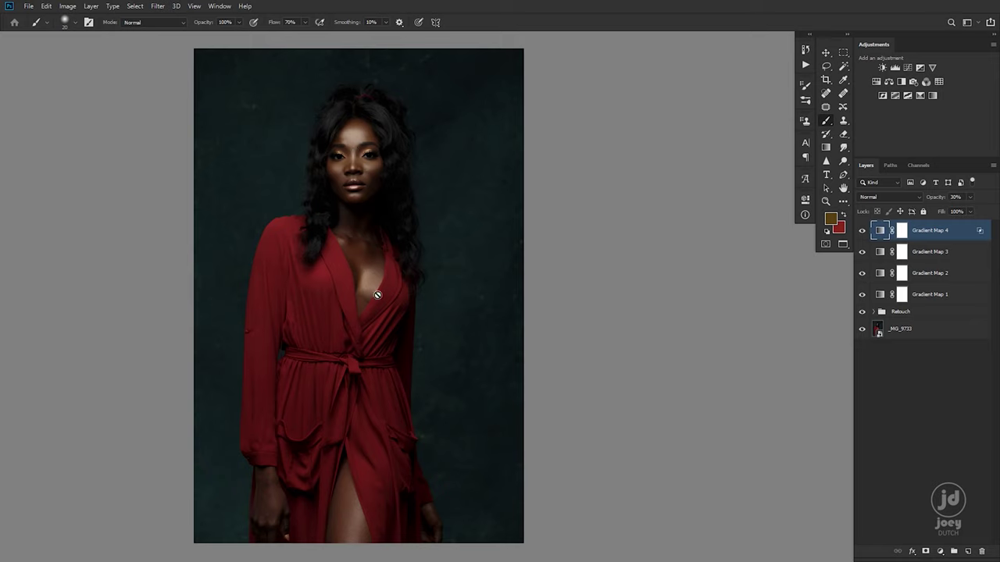
Step: With the _MG_9733 layer active, set the foreground colour to the dark skin shadow tone sampled from the cheek, 36241c
left_click(877, 329)
left_click_drag(371, 177, 468, 224)
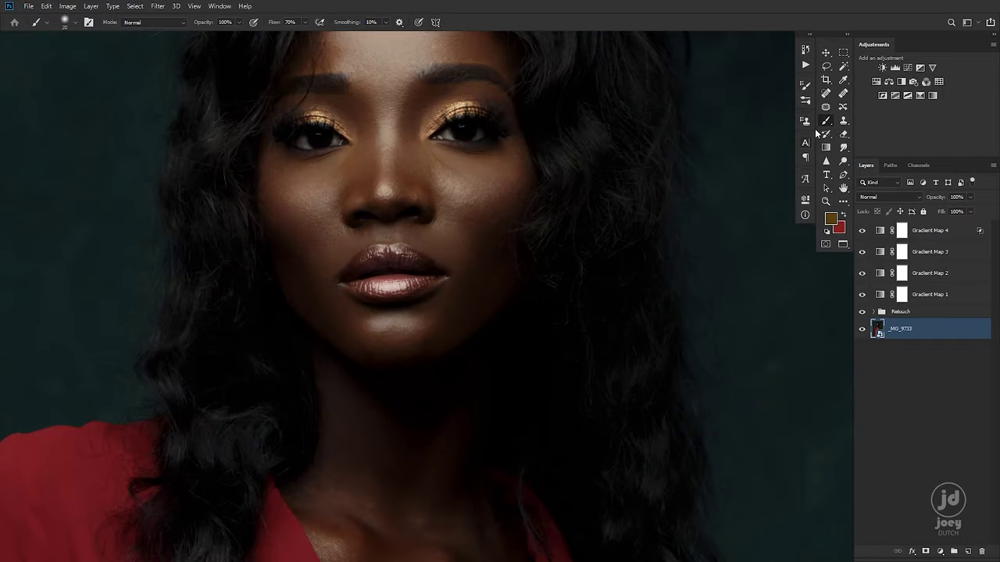
left_click(832, 222)
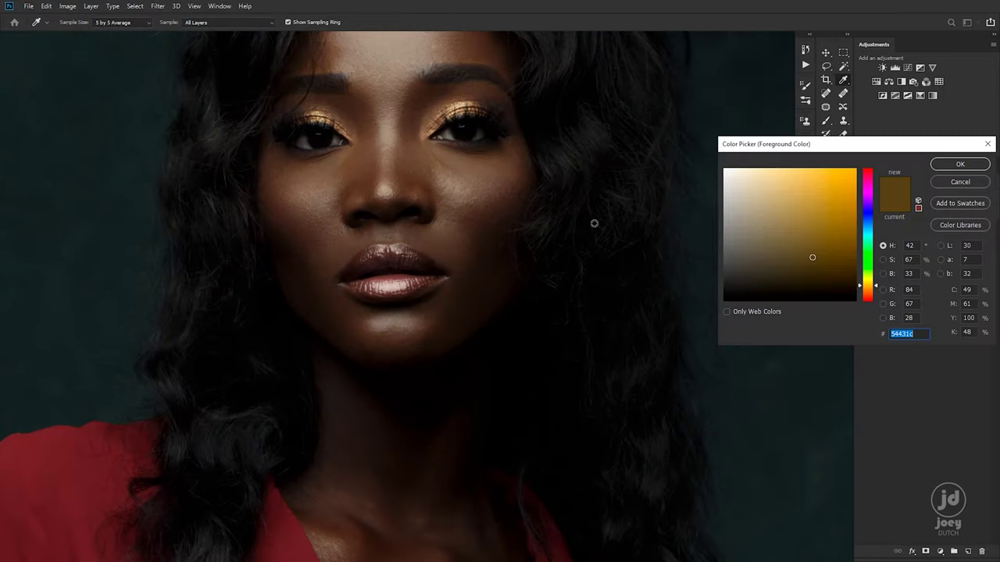
left_click_drag(858, 153, 803, 79)
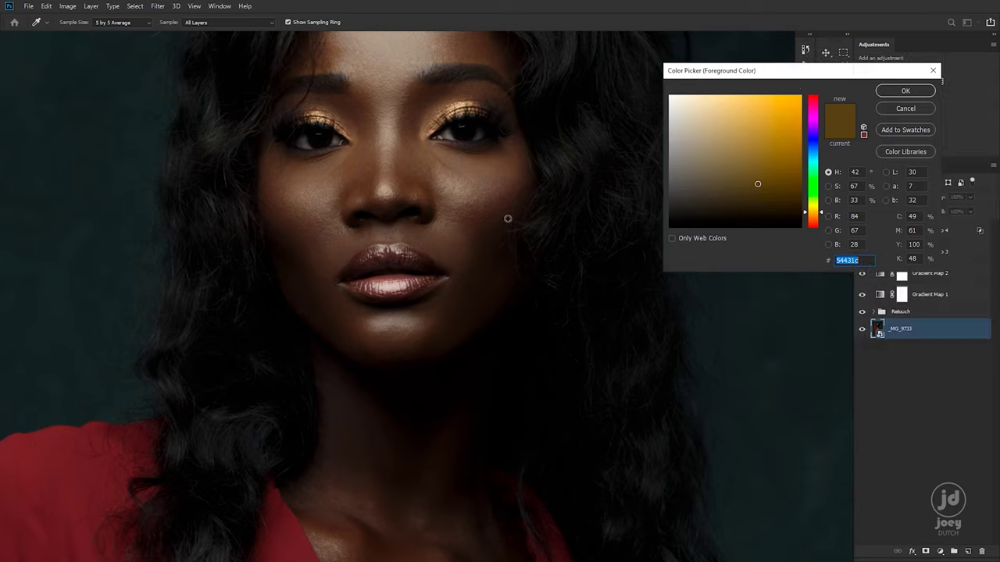
left_click(304, 234)
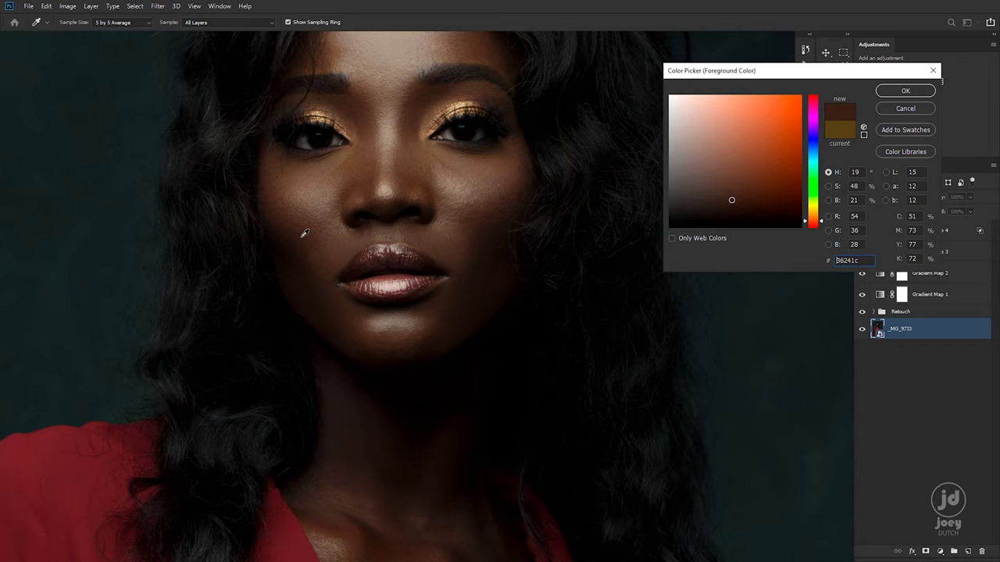
left_click(905, 92)
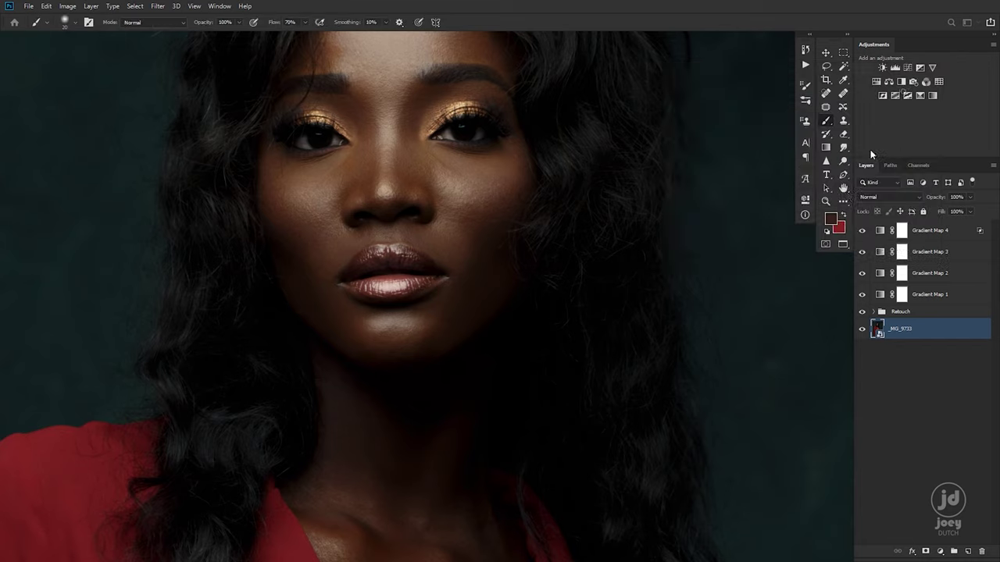
Step: Set the background colour to the lighter skin tone sampled from the cheek highlight, 836a56, after trying the forehead tone
left_click(841, 230)
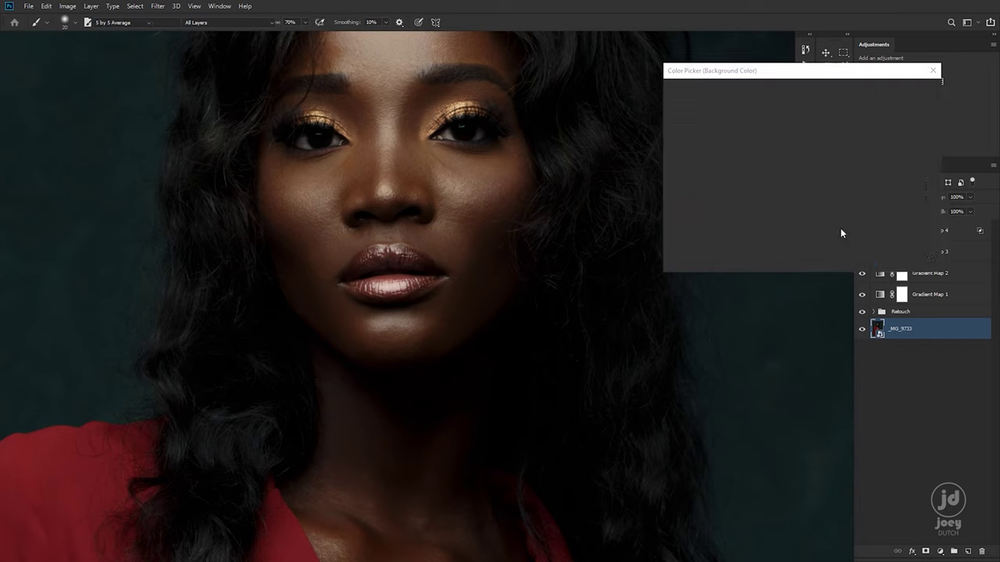
left_click(314, 185)
left_click(316, 191)
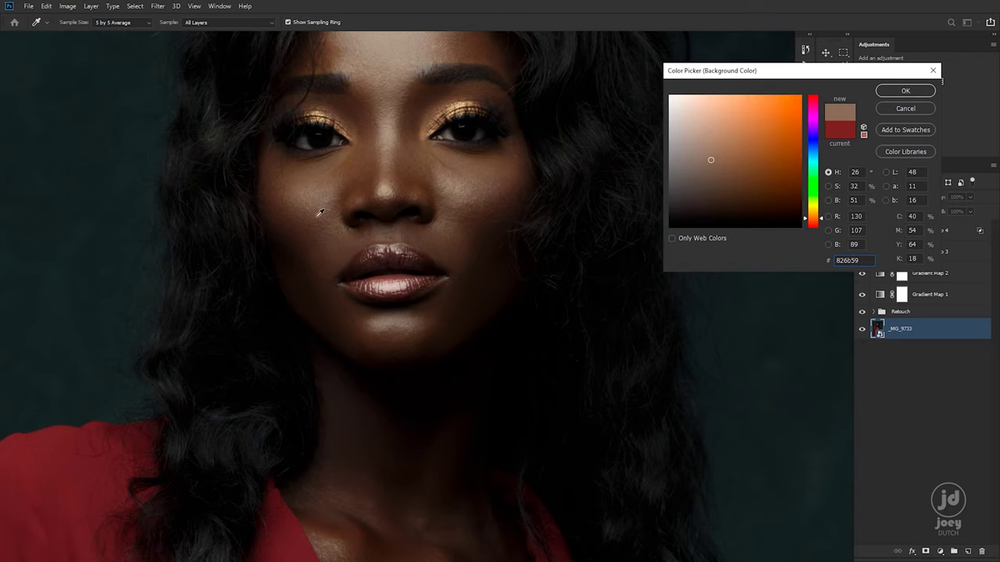
scroll(412, 156, "up", 3)
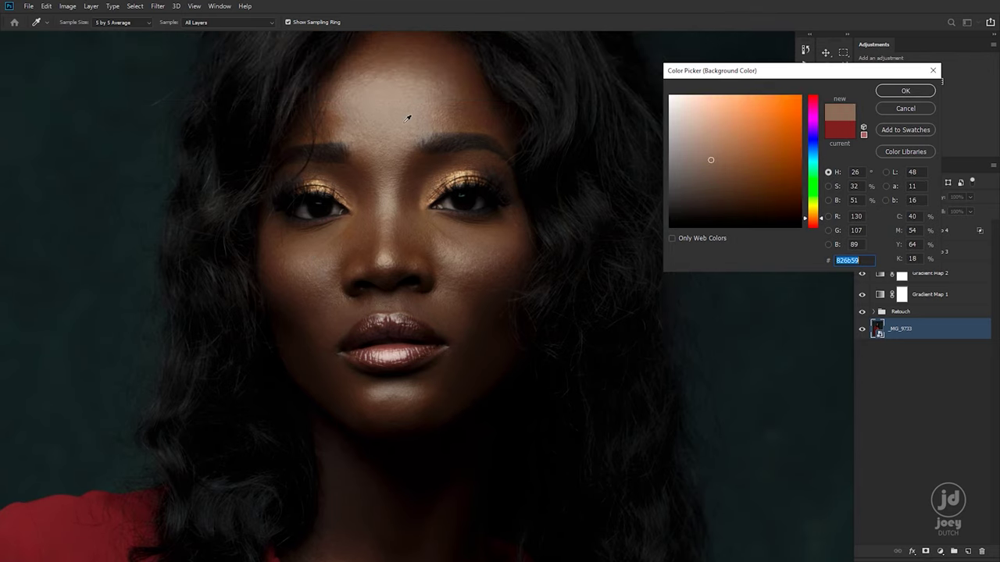
left_click(402, 110)
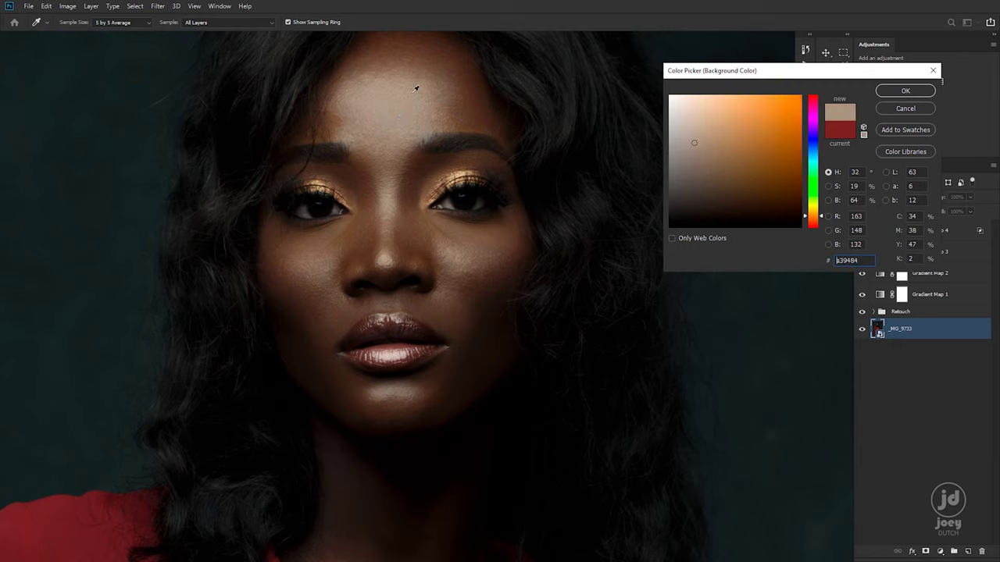
left_click(310, 264)
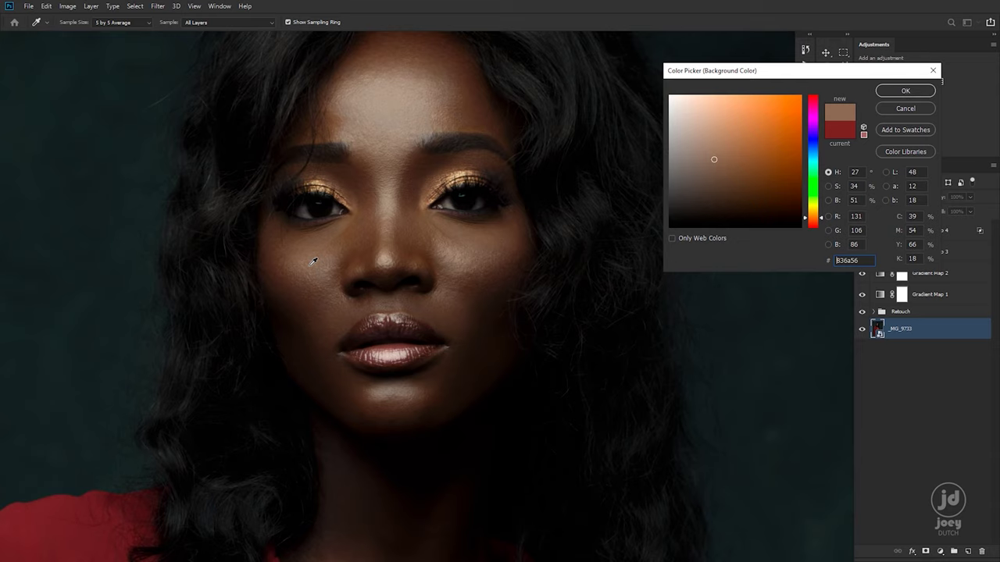
left_click(905, 90)
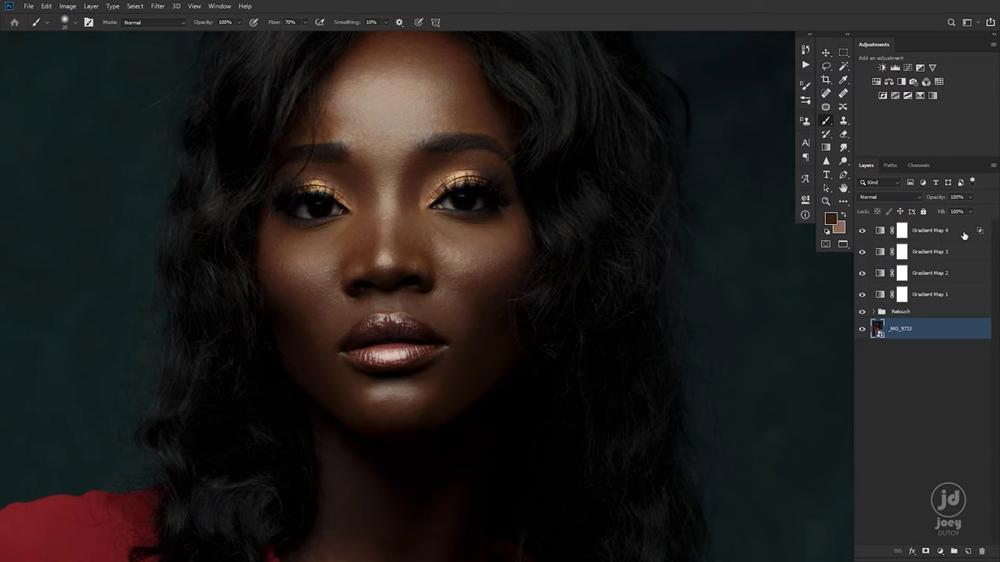
Step: Add a fifth Gradient Map adjustment layer above Gradient Map 4 using the two sampled skin tones as its gradient
left_click(962, 234)
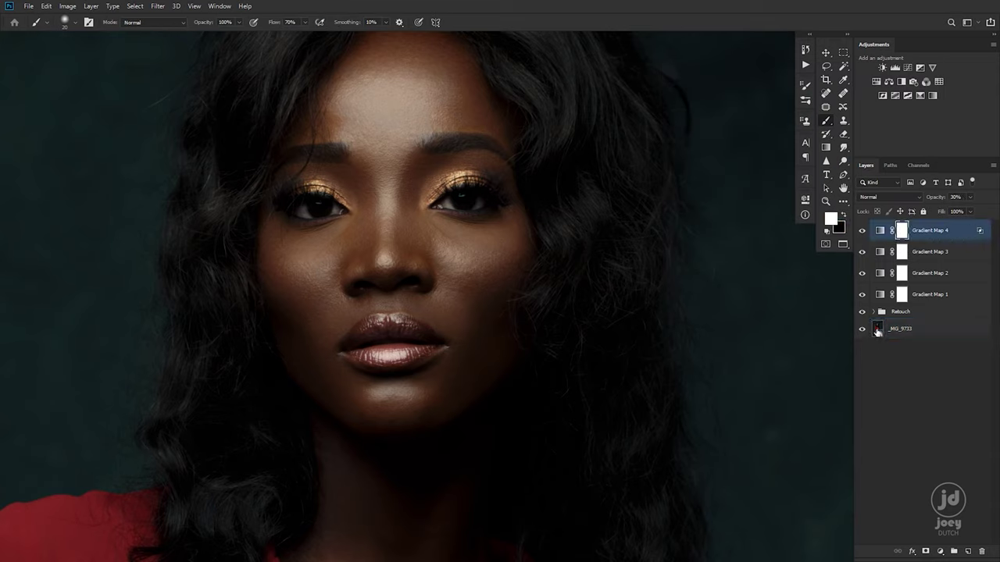
left_click(876, 332)
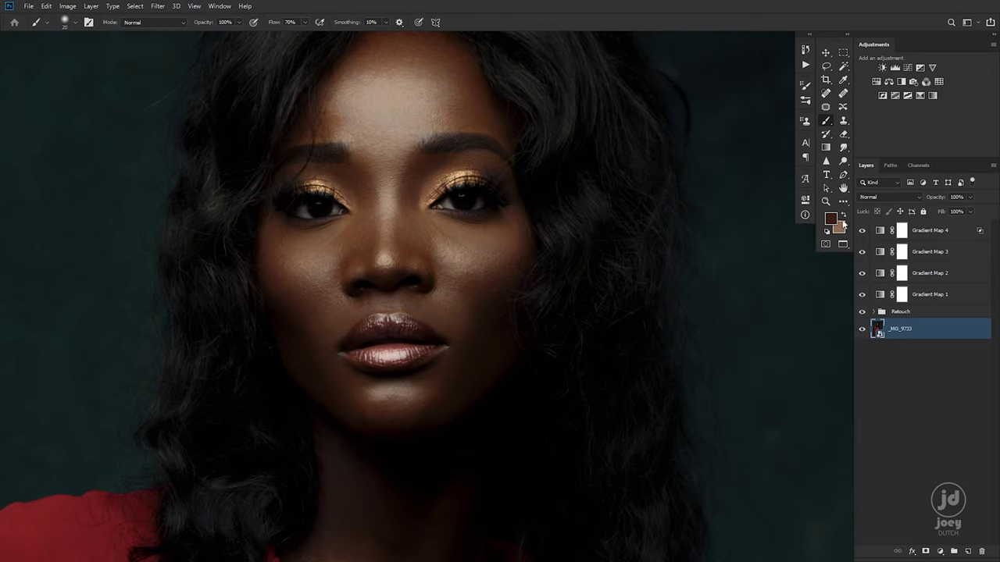
left_click(927, 236)
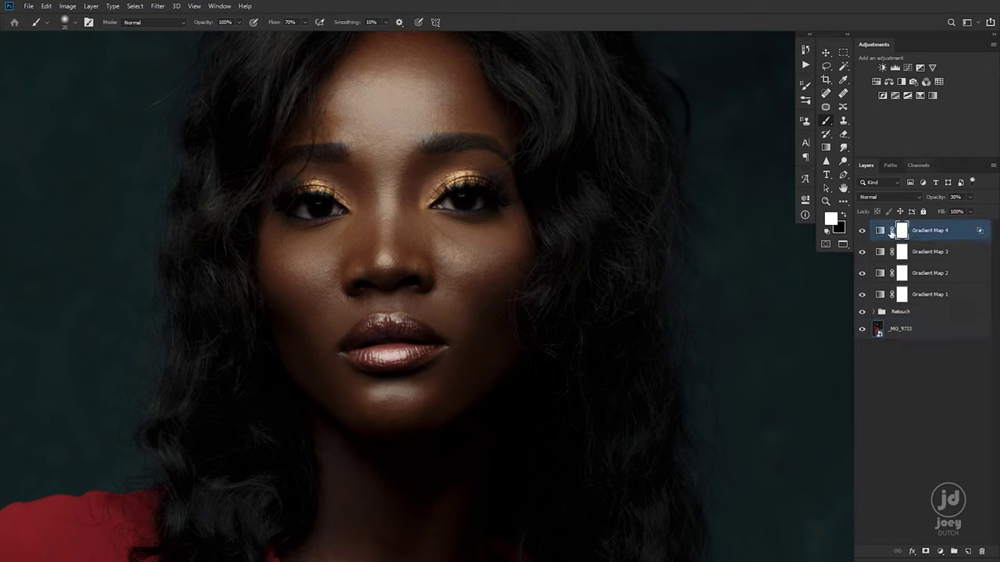
left_click(933, 95)
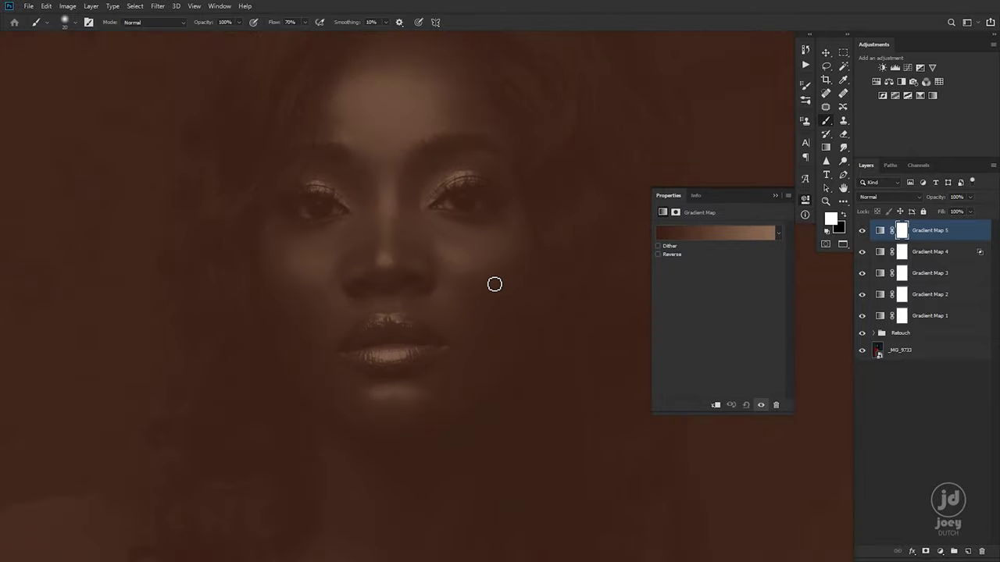
scroll(416, 289, "down", 5)
scroll(416, 290, "down", 4)
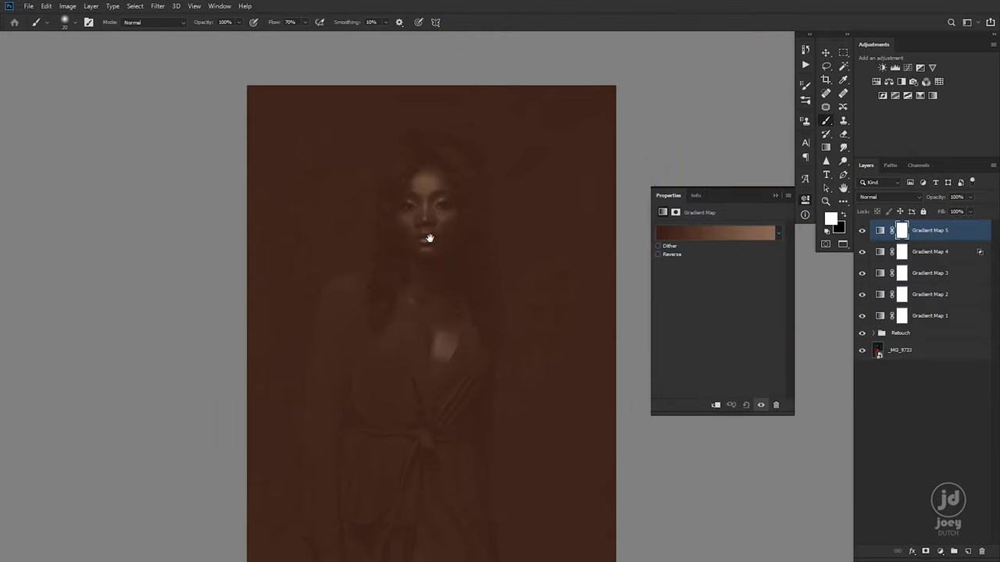
scroll(445, 269, "up", 1)
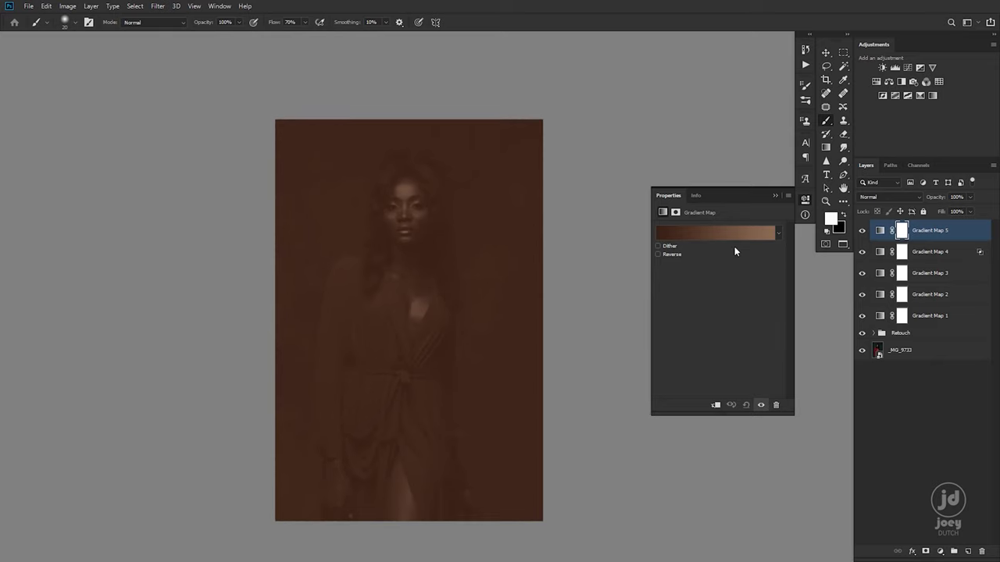
left_click(880, 230)
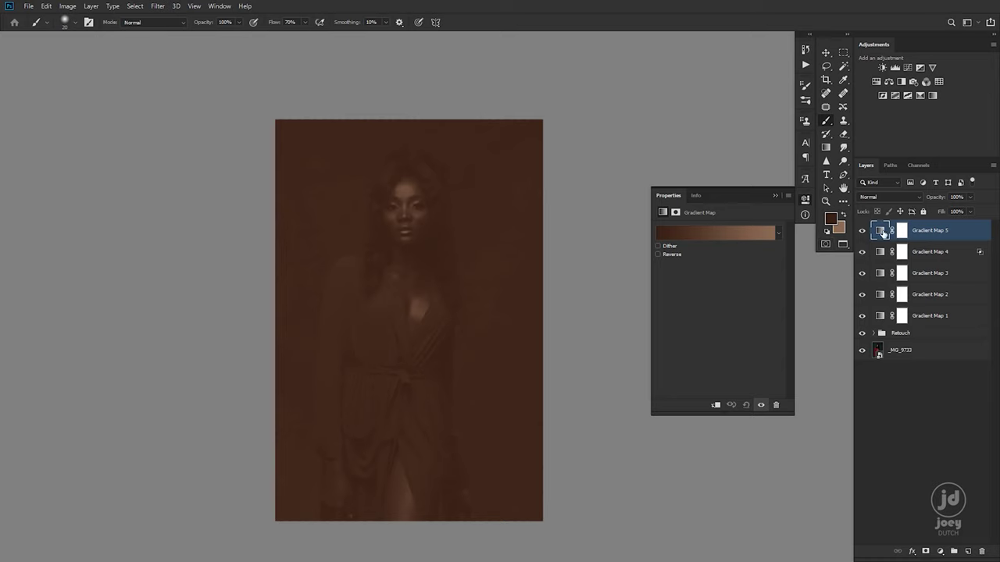
left_click(902, 232)
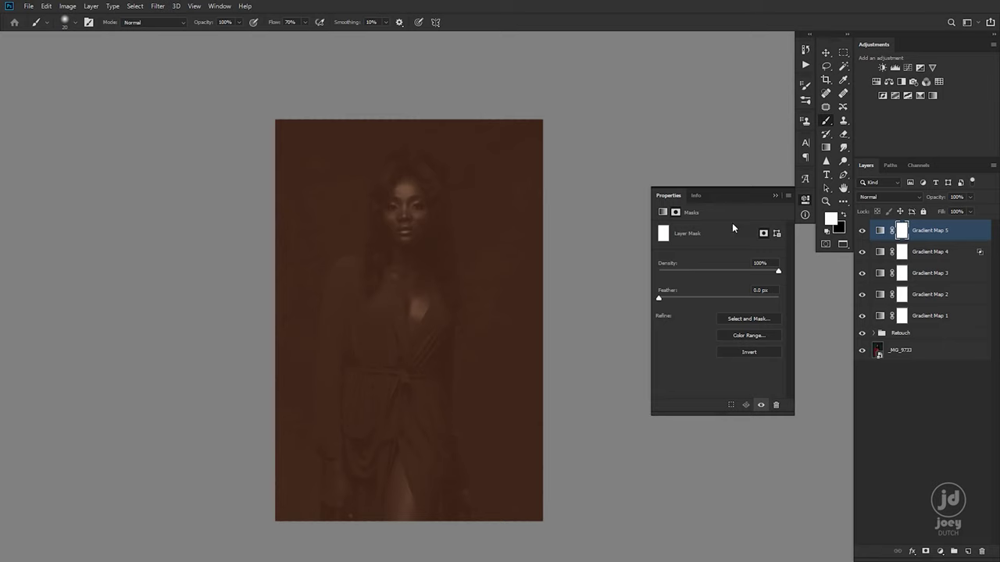
left_click(663, 213)
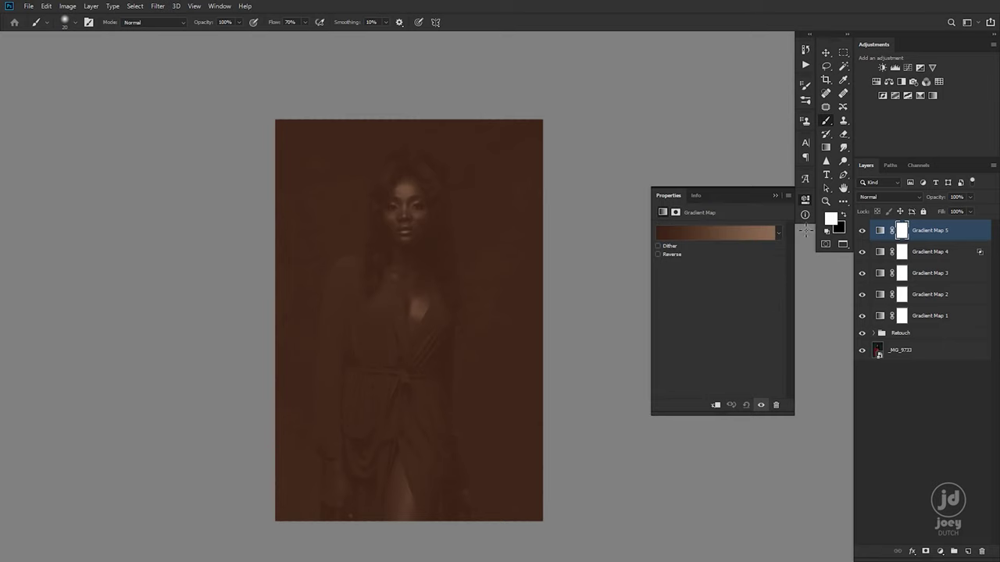
left_click(707, 234)
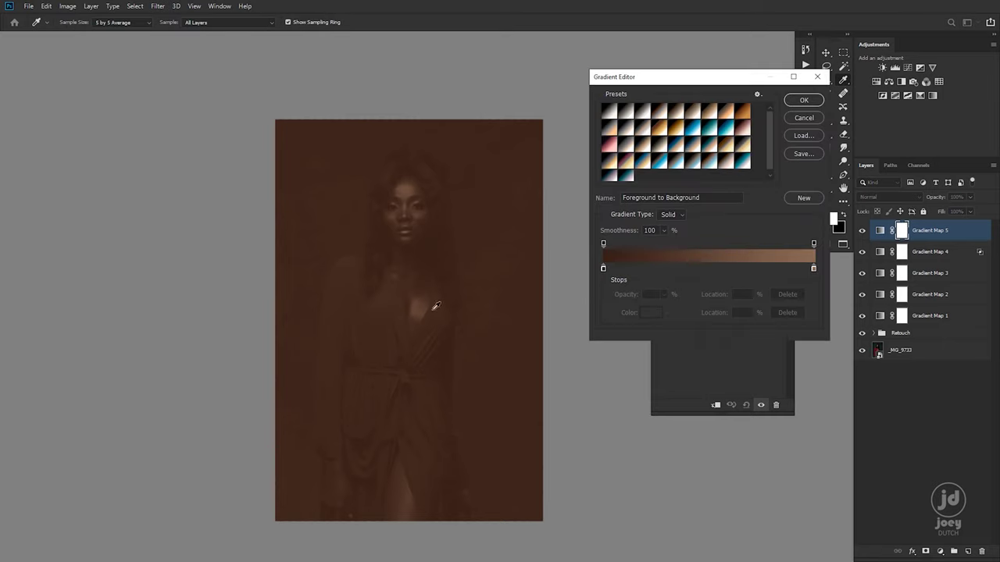
left_click(804, 117)
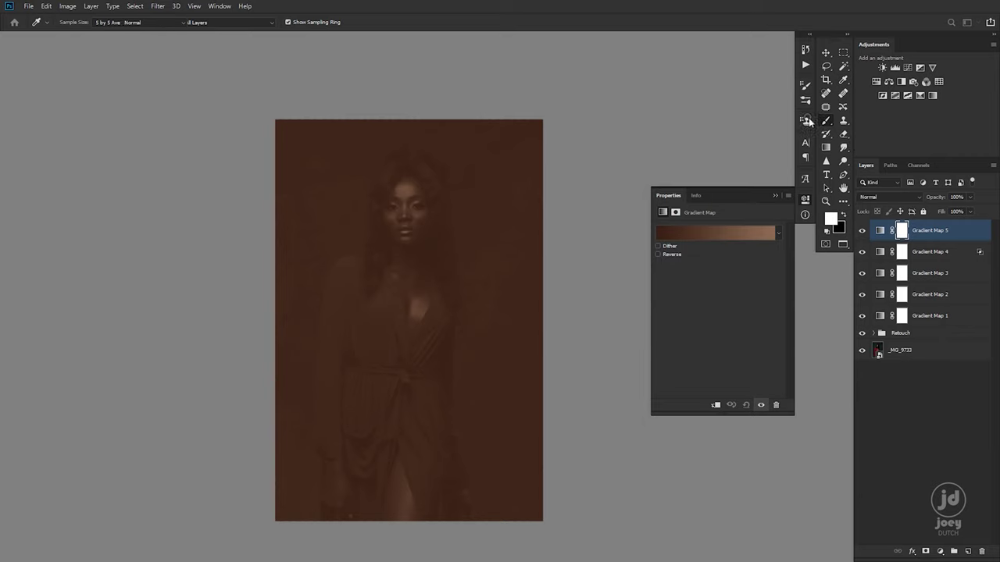
Step: Hide Gradient Map 5 and add a middle colour stop to its gradient at location 50%
left_click(880, 231)
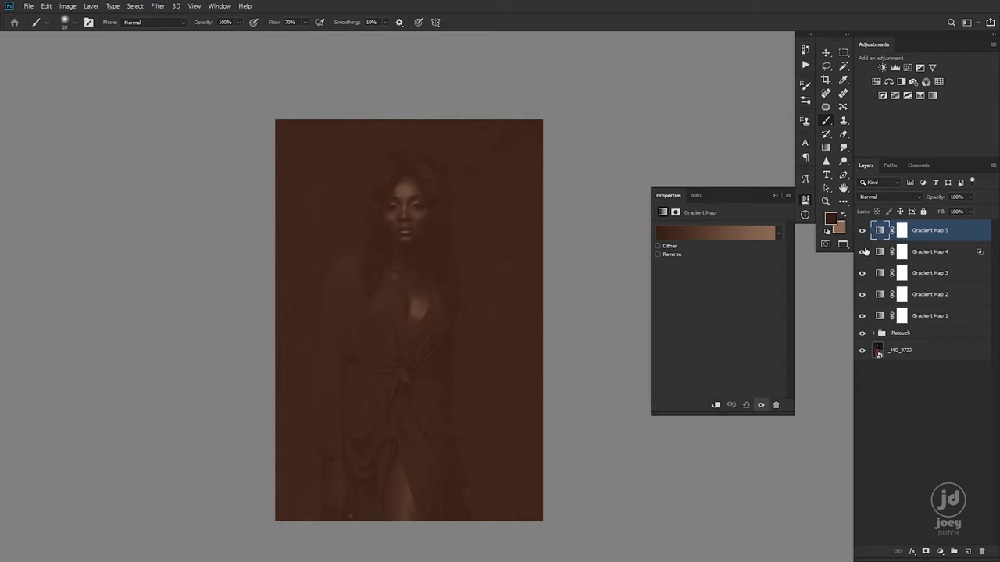
left_click(861, 231)
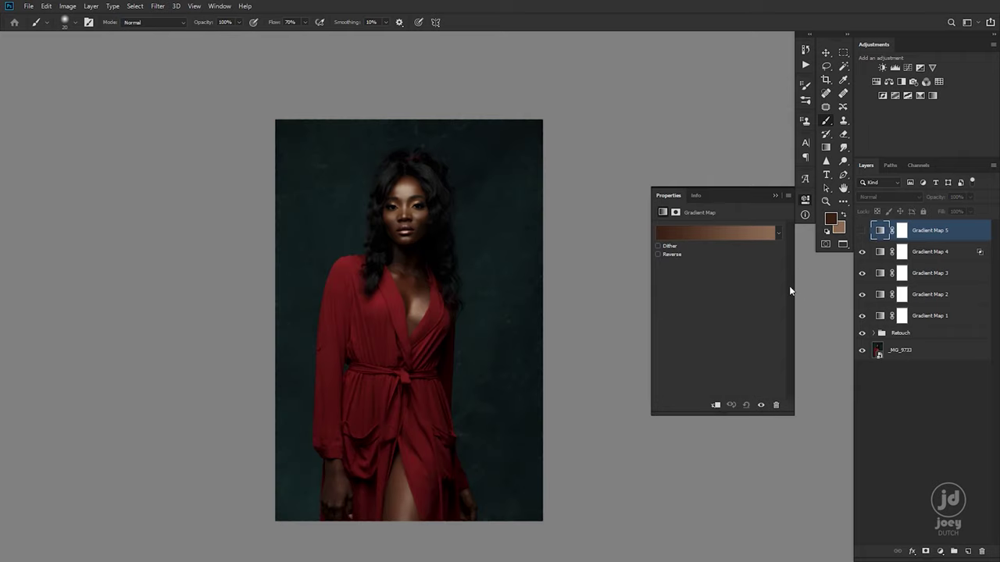
left_click(718, 236)
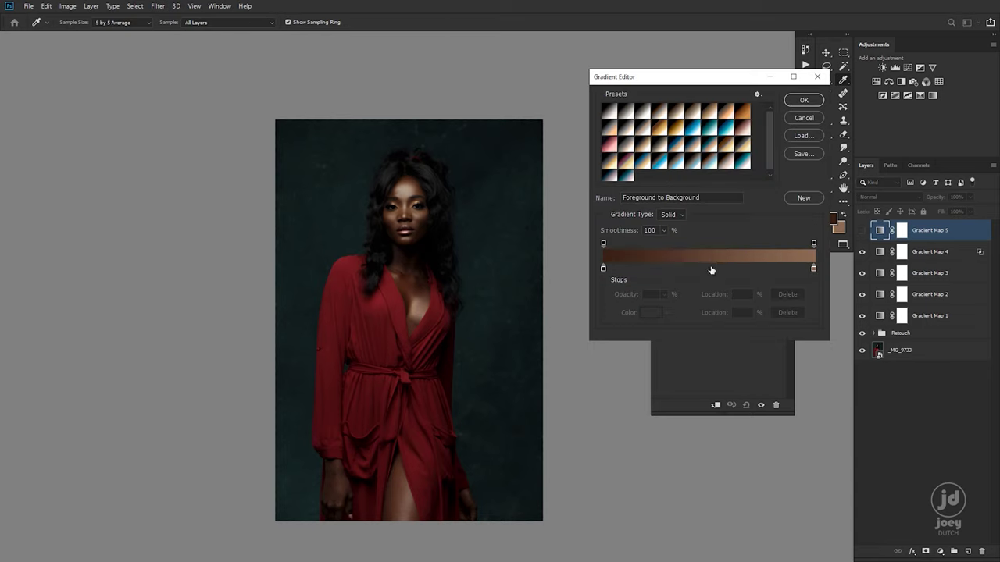
left_click(711, 268)
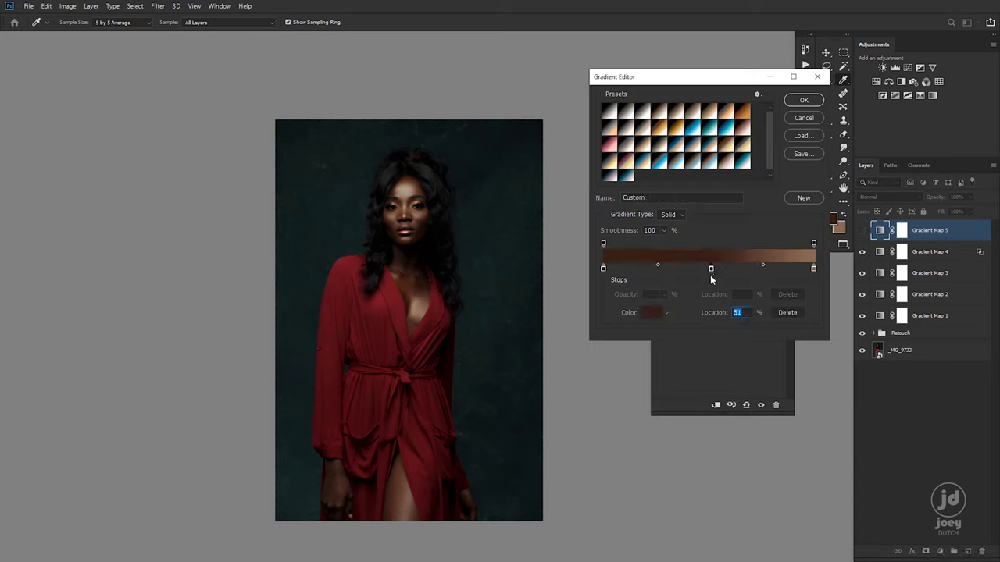
type("50")
key("Return")
Step: Set Gradient Map 5's middle stop to the cheek midtone 483226 sampled from the portrait, apply the gradient and show the layer again
left_click(651, 314)
scroll(437, 242, "up", 5)
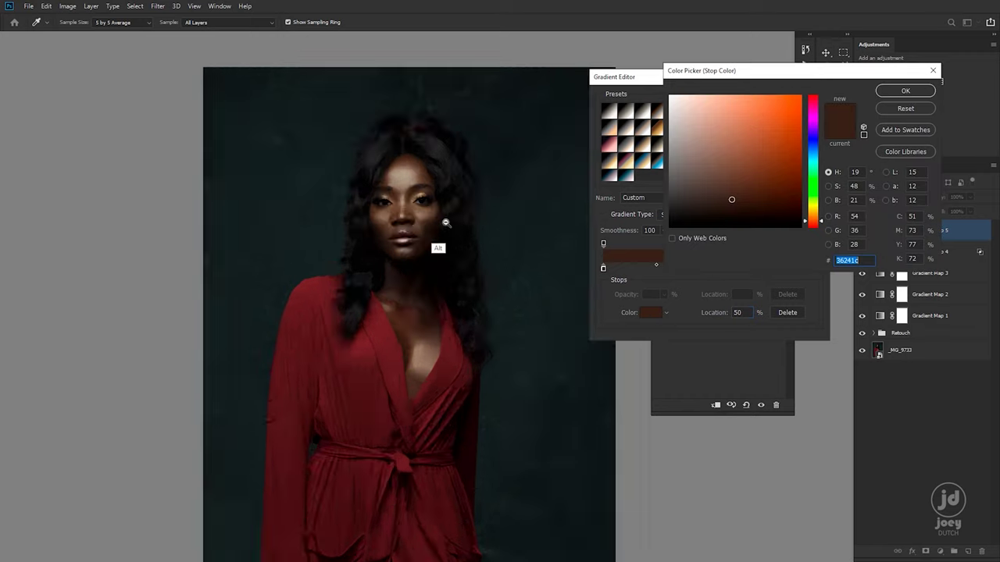
scroll(500, 230, "up", 2)
scroll(402, 283, "up", 2)
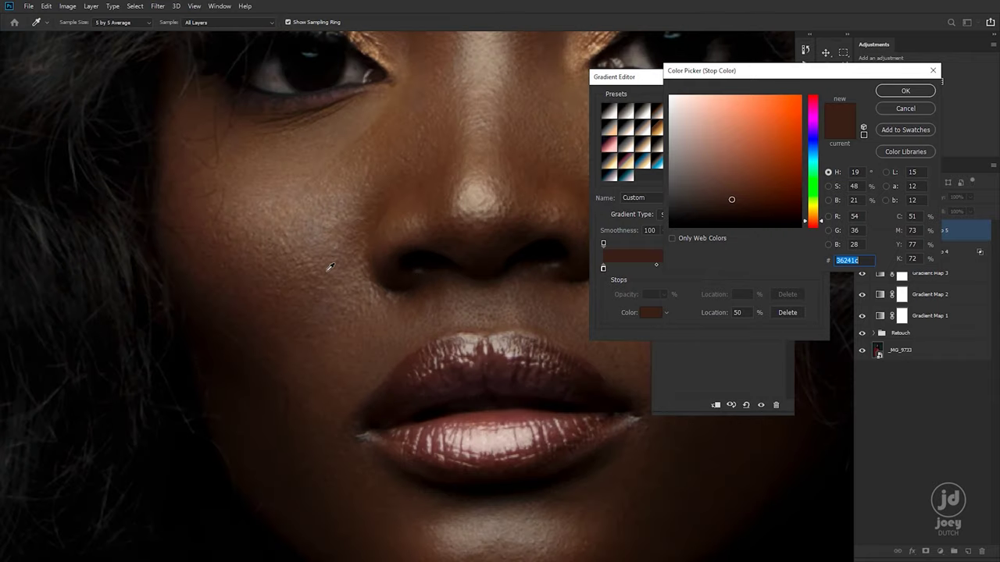
left_click(254, 267)
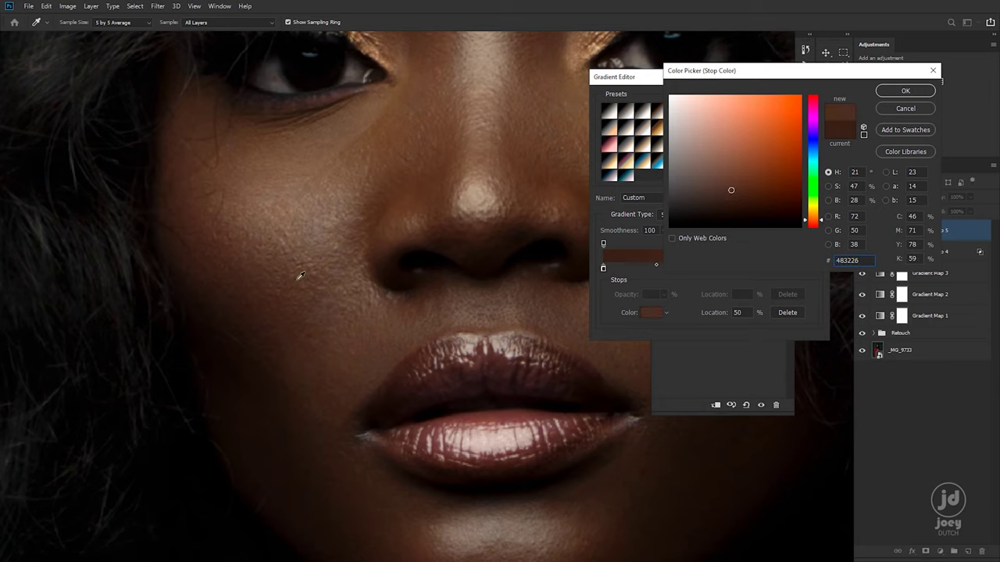
left_click(899, 92)
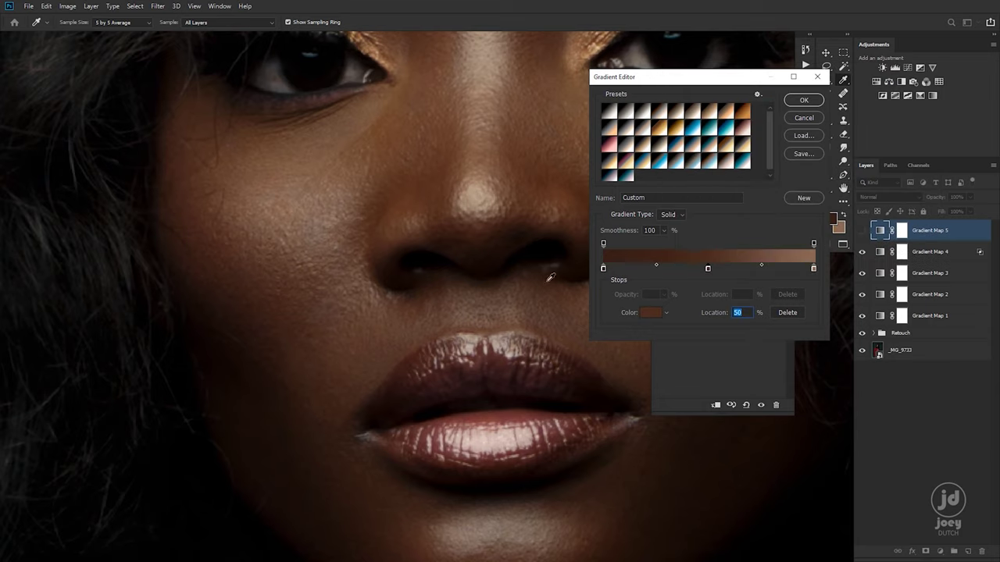
left_click(803, 100)
left_click(861, 230)
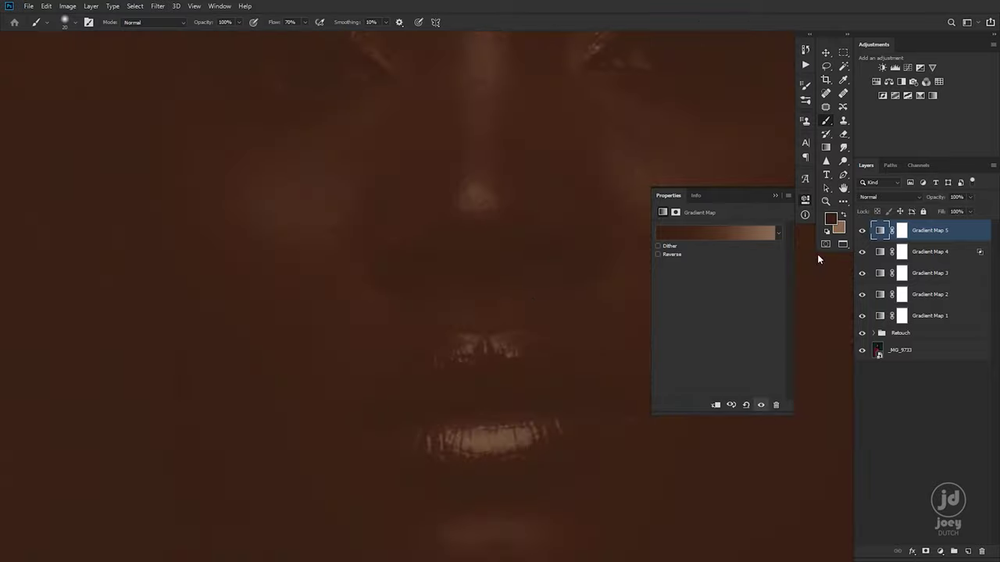
Step: Change the blend mode of Gradient Map 5 to Color
scroll(538, 295, "down", 6)
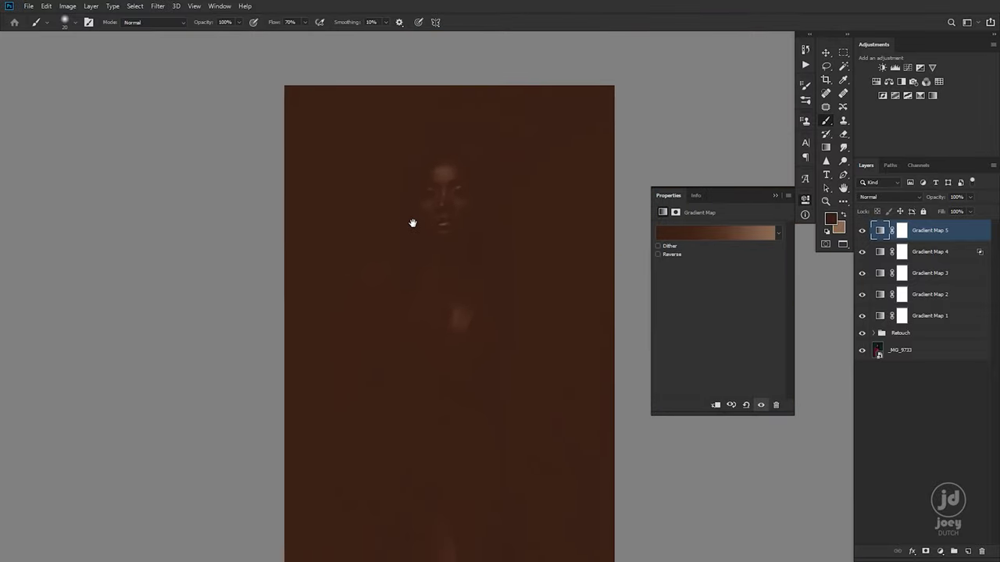
scroll(412, 223, "down", 1)
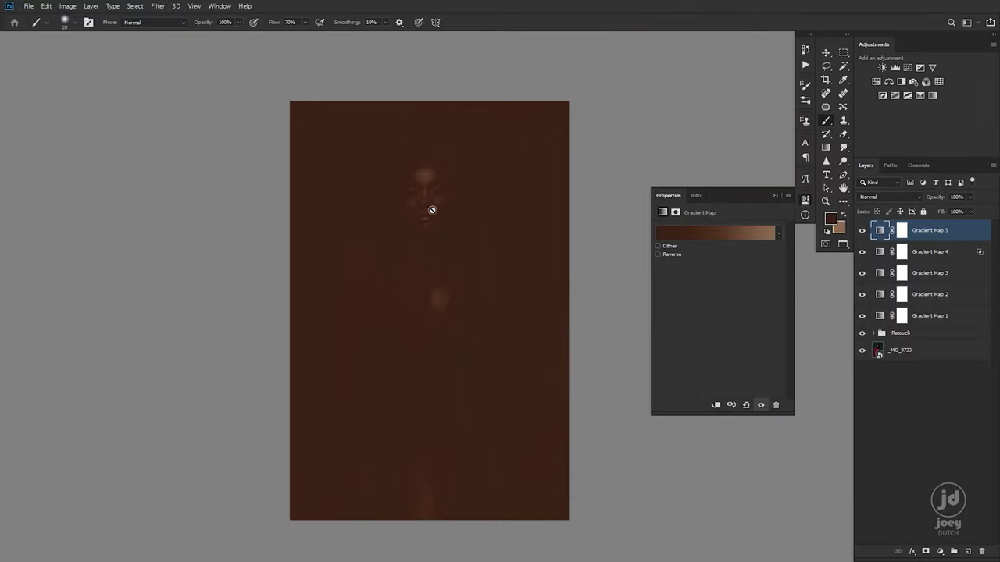
left_click(876, 197)
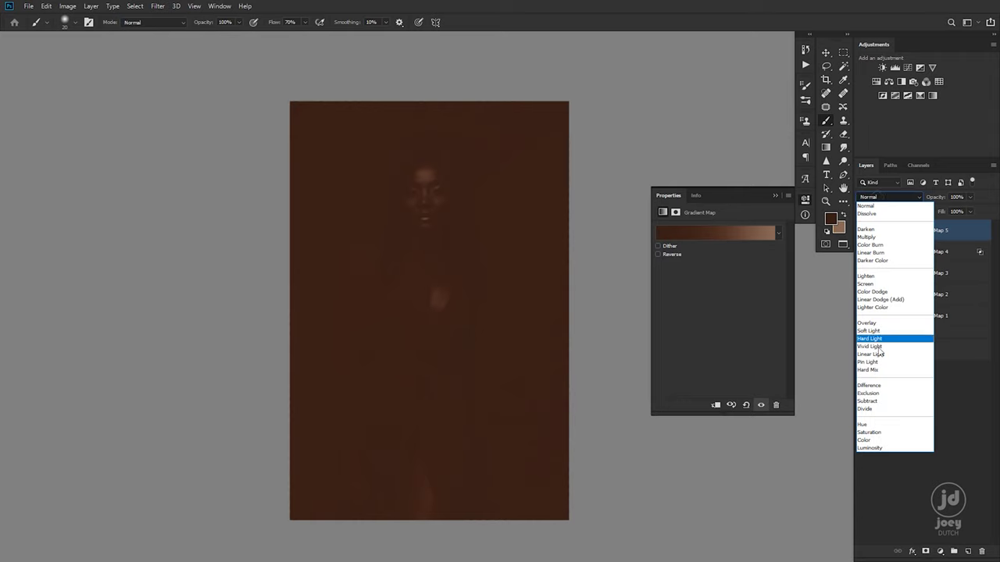
left_click(878, 443)
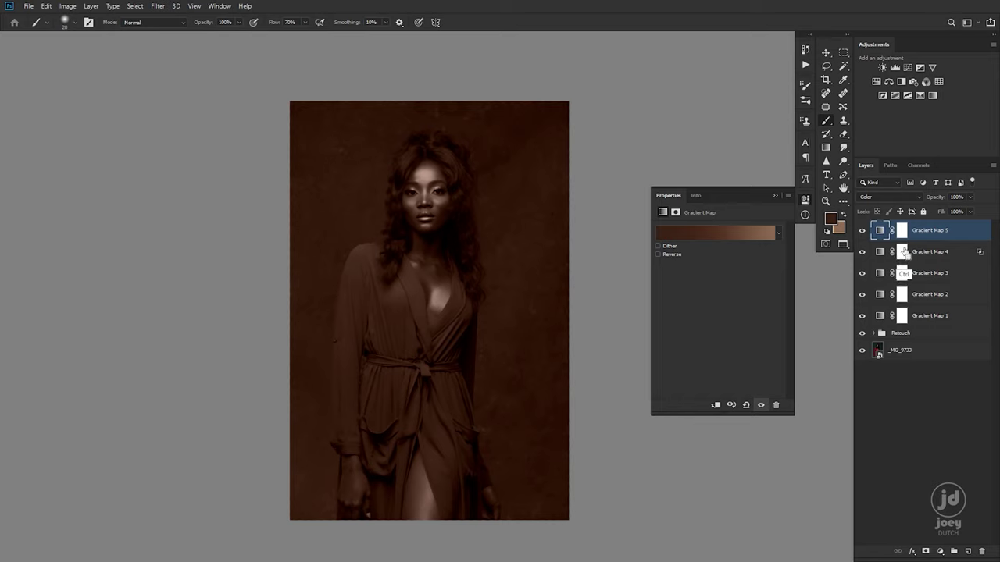
Step: Duplicate Gradient Map 5 and set the copy's blend mode to Soft Light
key("ctrl+j")
key("d")
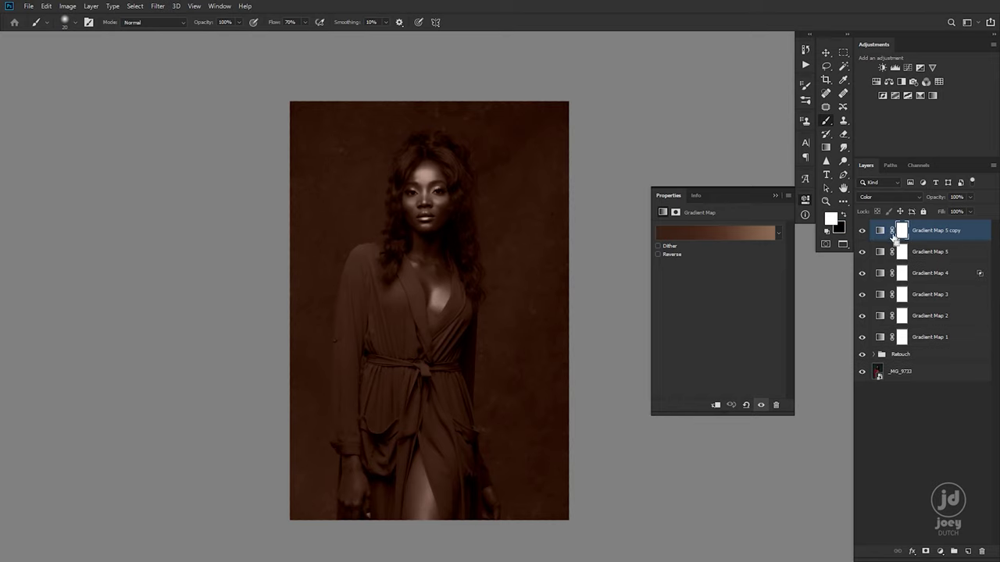
left_click(879, 200)
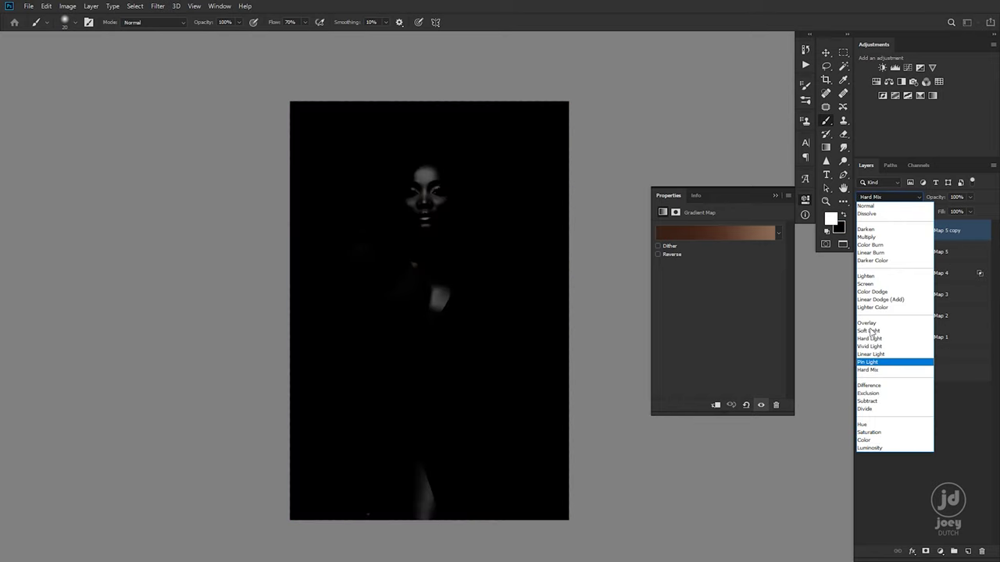
left_click(870, 331)
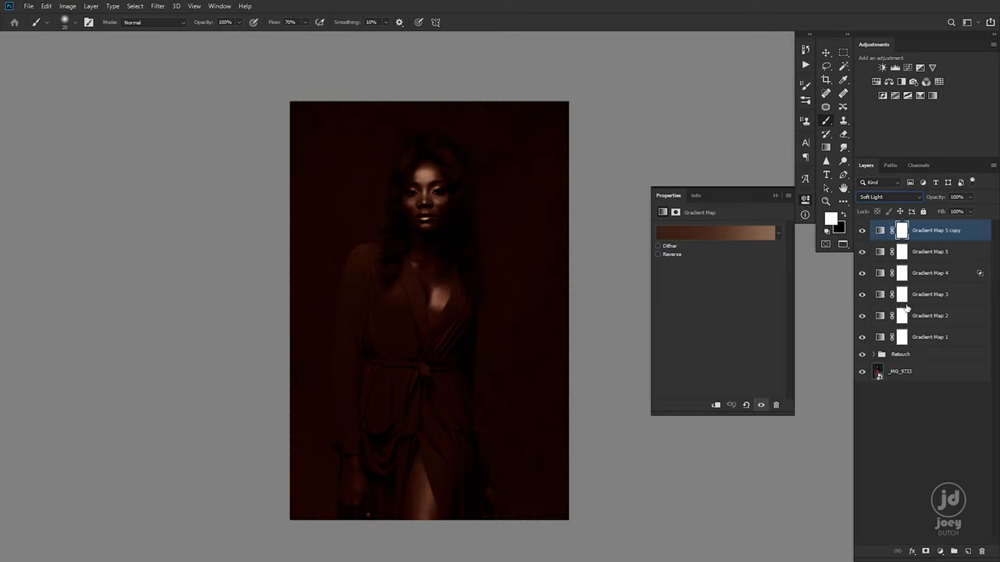
Step: Group Gradient Map 5 with its copy and lower the group's opacity to 15%
left_click(932, 254, "ctrl")
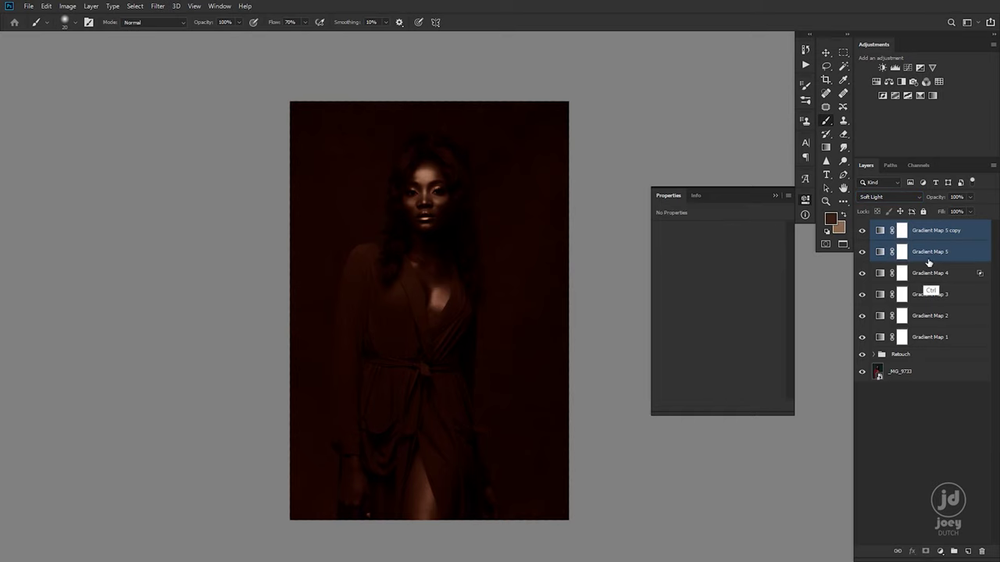
key("ctrl+g")
left_click(969, 198)
left_click_drag(969, 212, 931, 212)
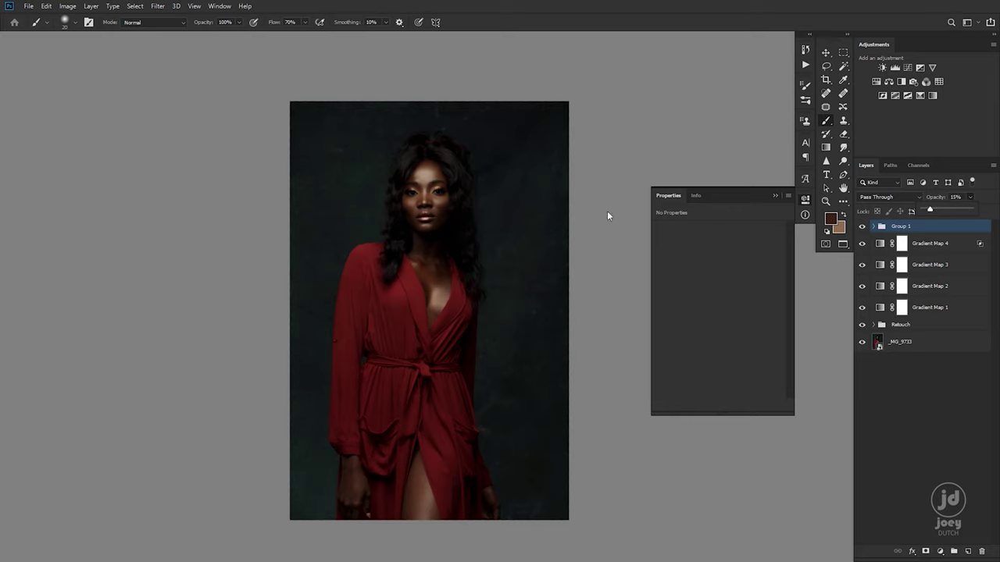
Step: Add a layer mask to Group 1, invert it to black, and set up a soft brush with 30% flow and 0% hardness
left_click(925, 551)
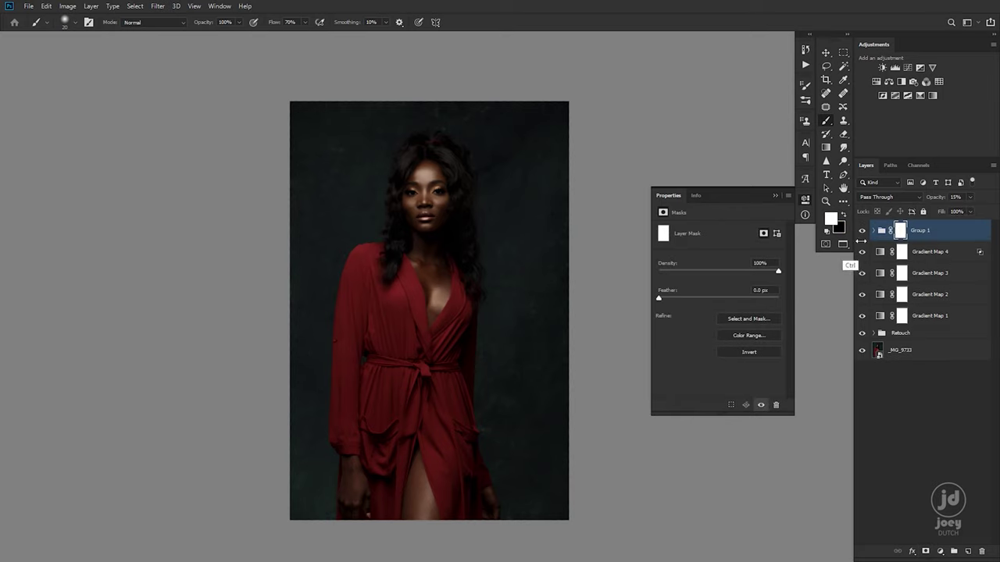
key("ctrl+i")
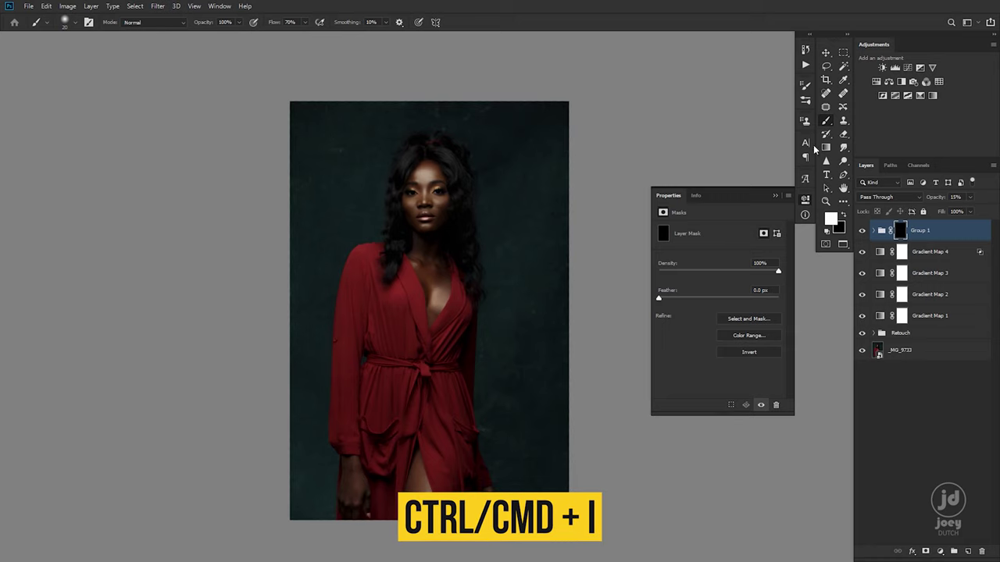
left_click_drag(305, 22, 283, 37)
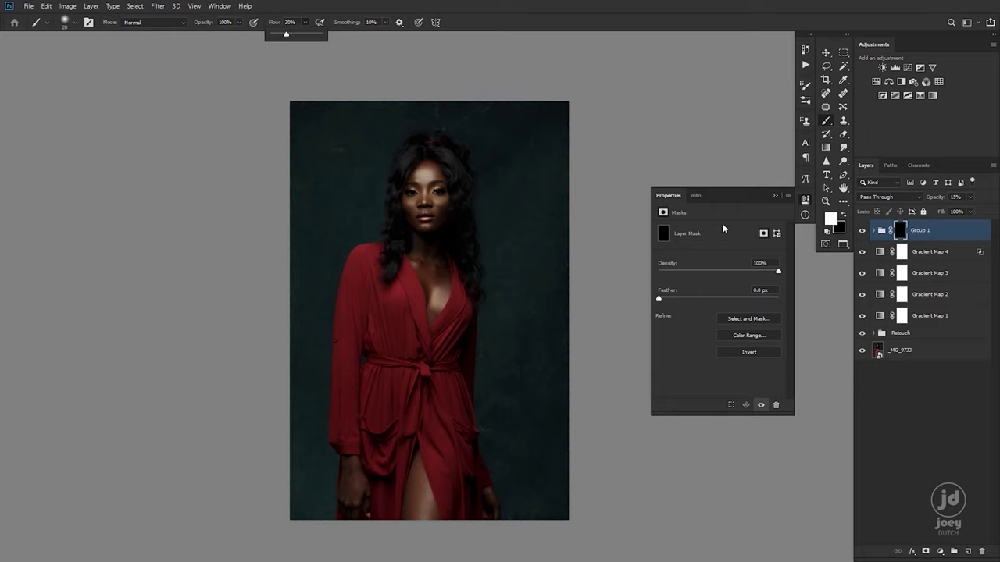
right_click(507, 226)
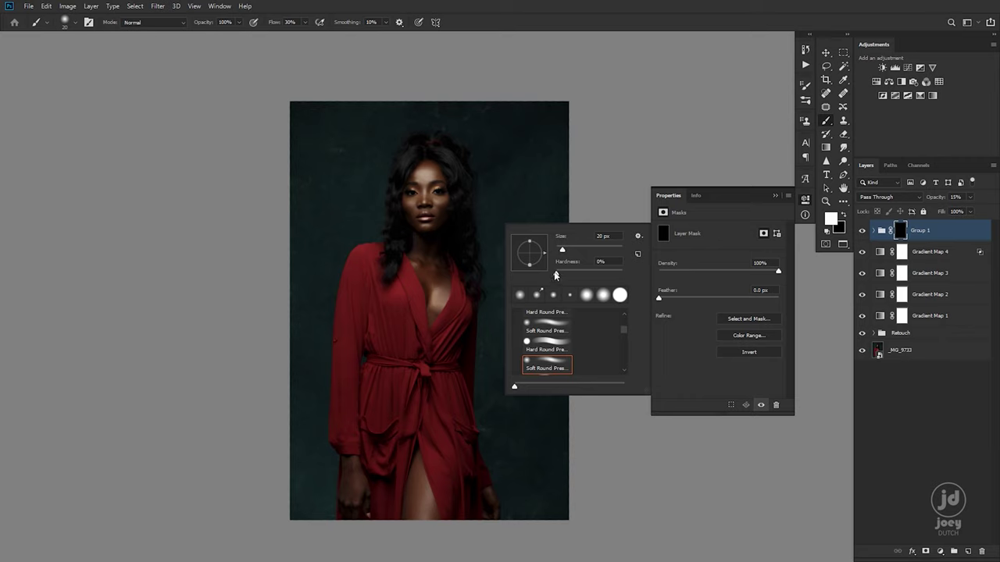
key("Return")
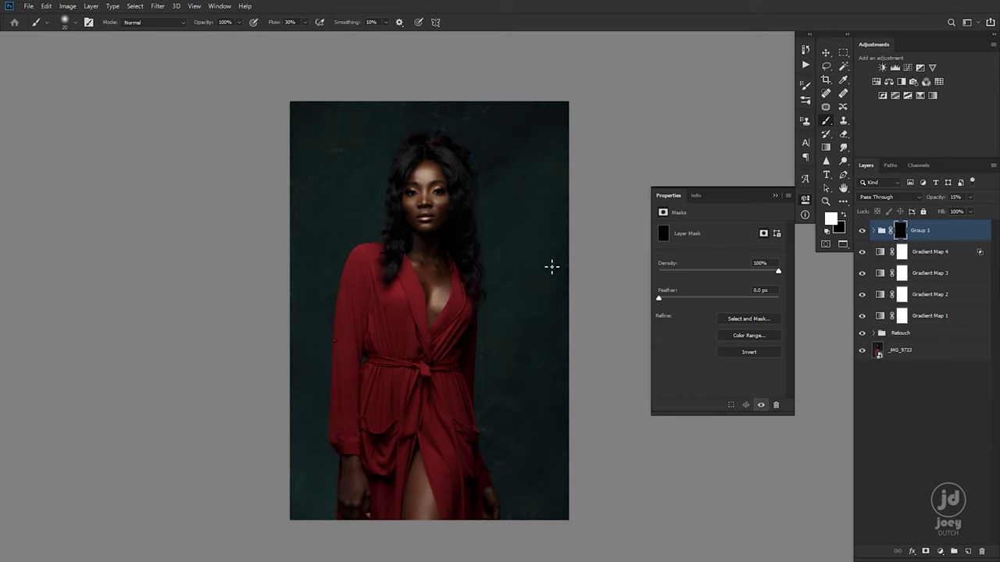
Step: Enlarge the brush and paint white on the Group 1 mask over the skin of the face and chest
scroll(461, 250, "up", 4)
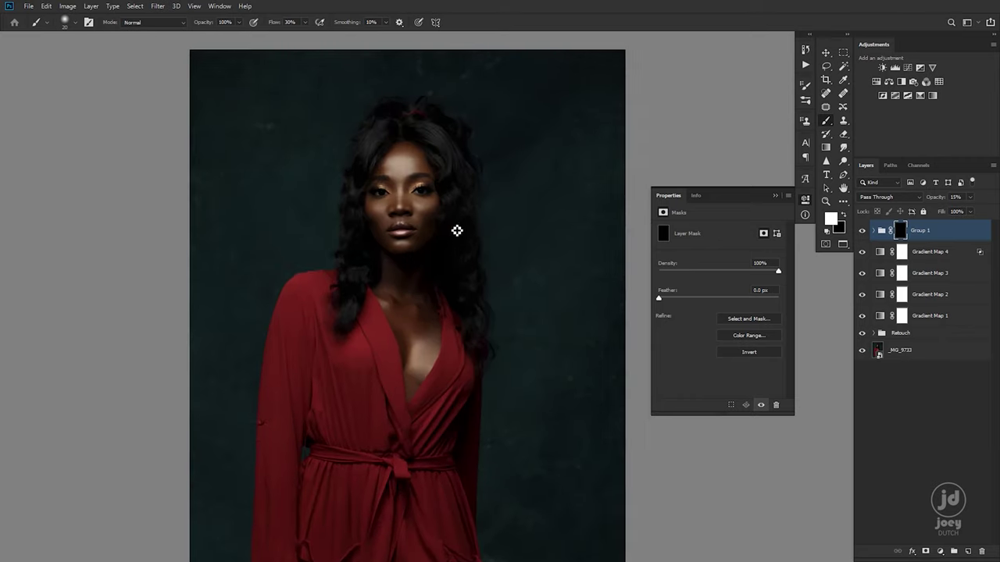
key("bracketright")
key("bracketright")
key("bracketright")
key("bracketright")
key("bracketright")
key("bracketright")
key("bracketright")
key("bracketright")
key("bracketright")
key("bracketright")
mouse_move(407, 152)
left_mouse_down()
mouse_move(388, 168)
mouse_move(420, 152)
mouse_move(399, 172)
left_mouse_up()
key("bracketleft")
key("bracketleft")
Step: Paint white on the Group 1 mask over the exposed leg and hands, adjusting the brush size to fit
left_click_drag(433, 437, 429, 277)
key("bracketright")
key("bracketright")
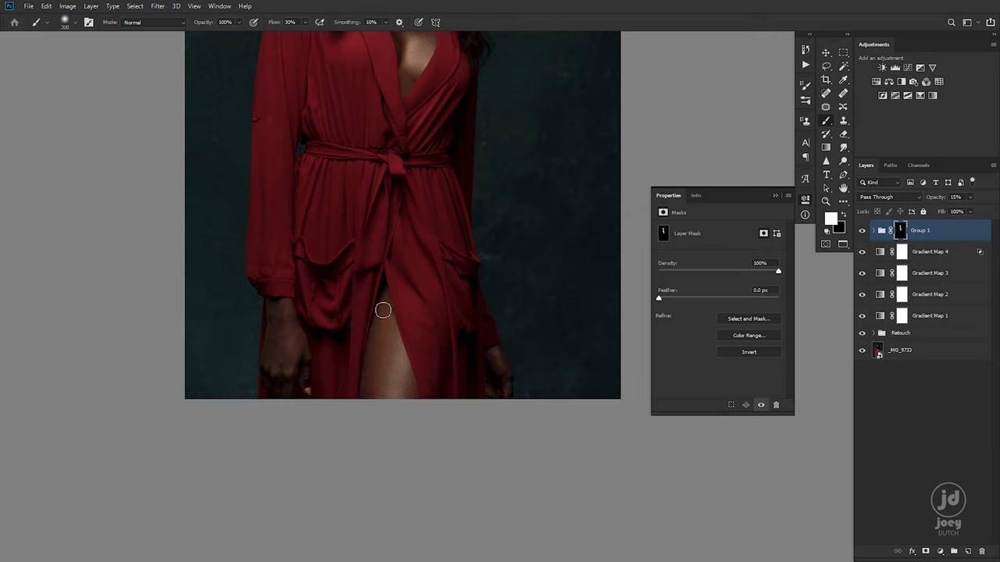
mouse_move(396, 361)
left_mouse_down()
mouse_move(389, 398)
mouse_move(380, 339)
left_mouse_up()
key("bracketright")
left_click_drag(366, 311, 319, 270)
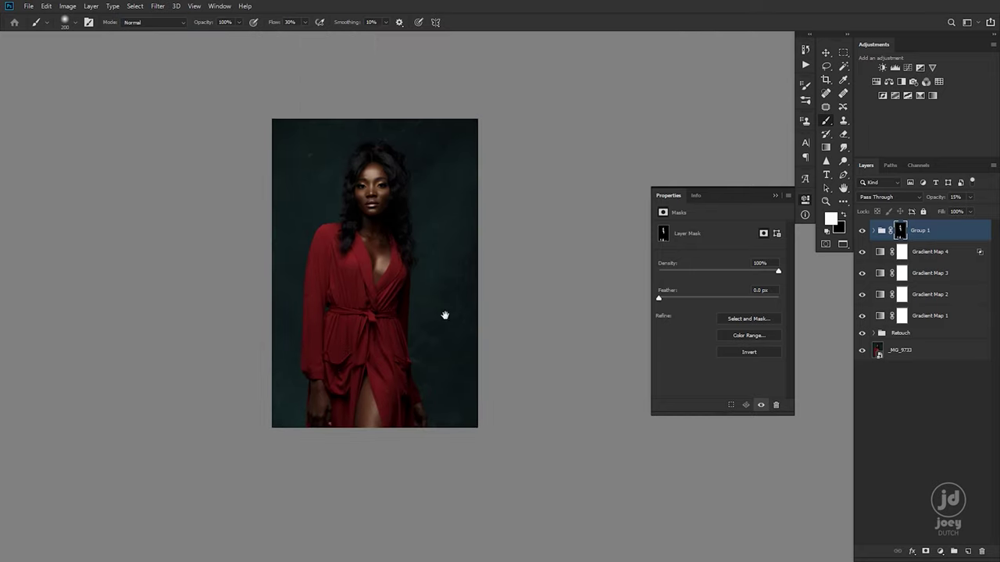
Step: Compare the portrait with and without Group 1 and inspect the painted areas of its mask on their own
left_click(864, 231)
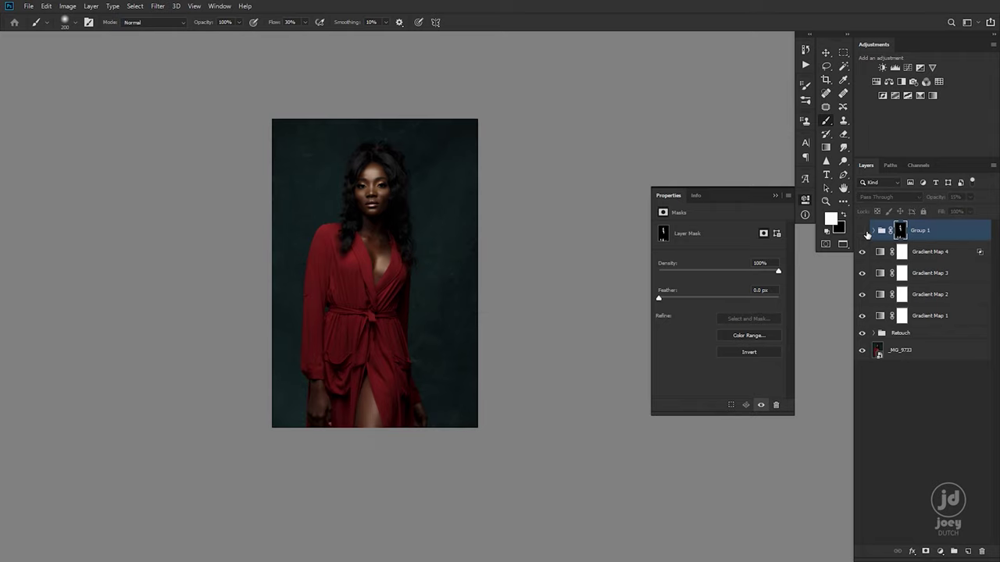
left_click(862, 231)
left_click(863, 232)
left_click(864, 232)
left_click_drag(430, 283, 367, 276)
scroll(379, 223, "up", 5)
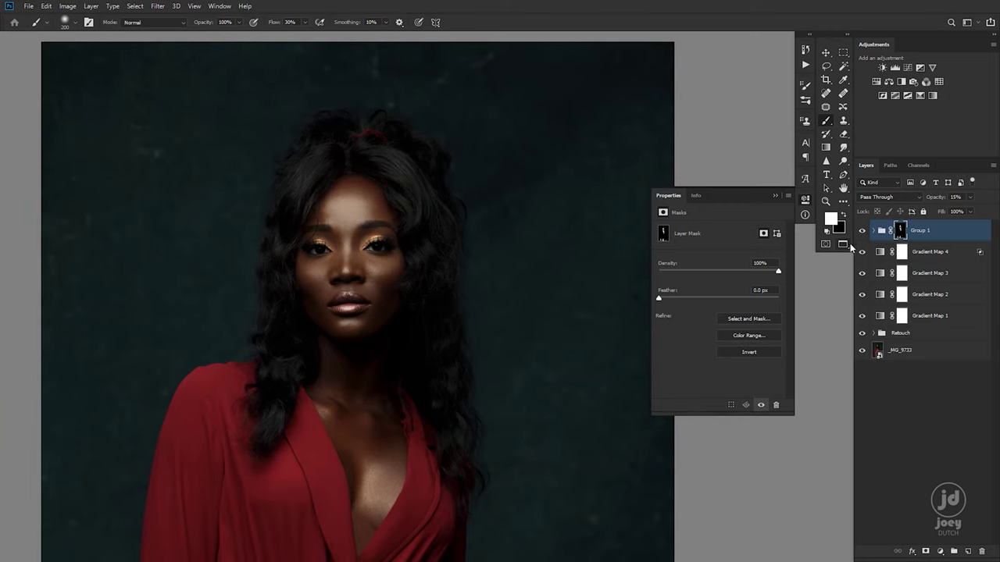
left_click(900, 231, "alt")
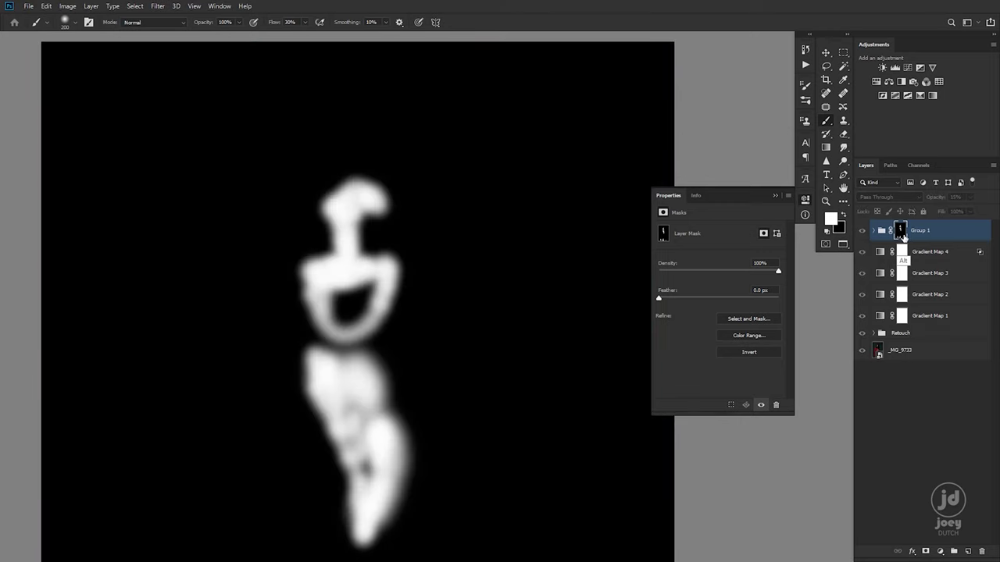
left_click(899, 231, "alt")
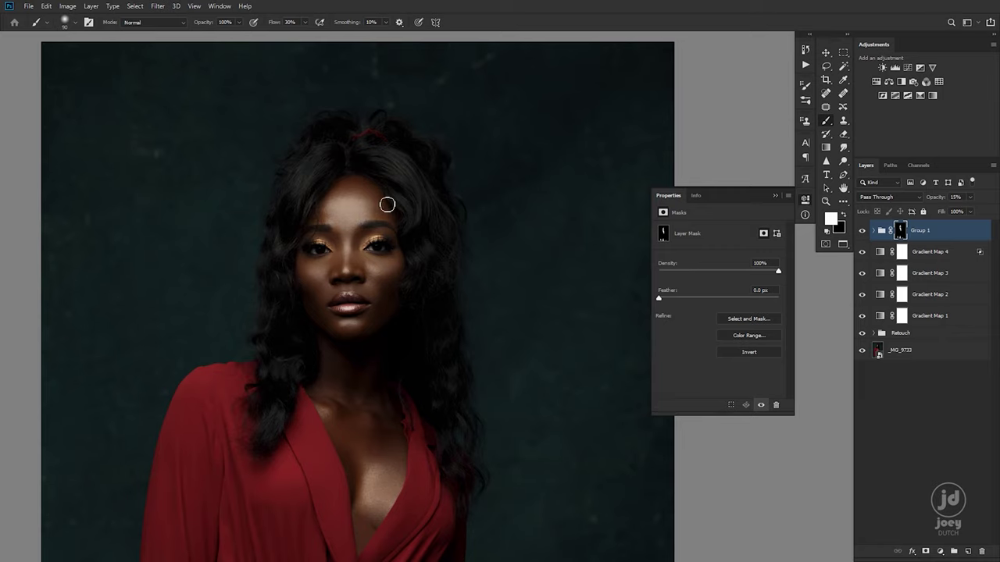
key("ctrl+space")
left_click_drag(422, 282, 398, 249)
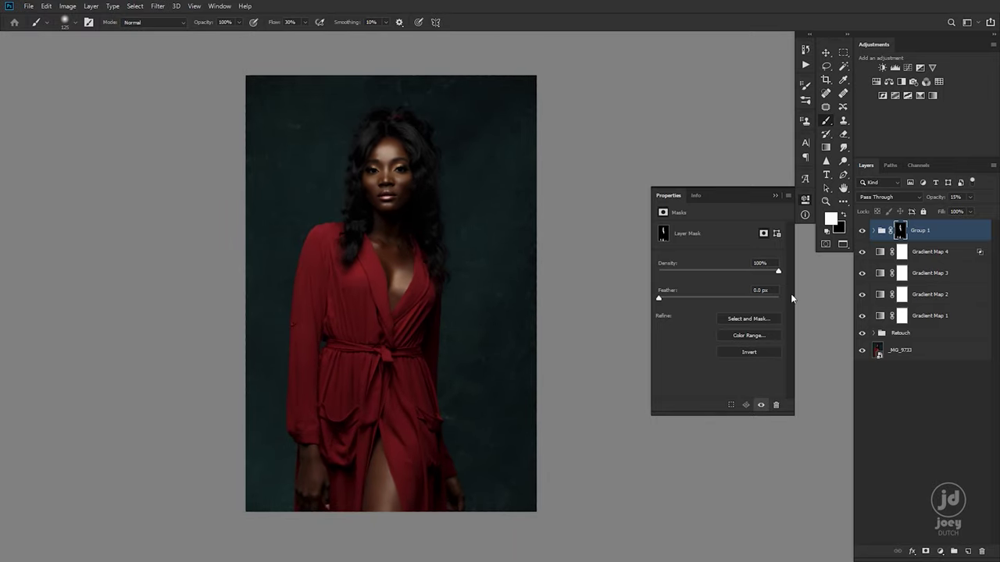
Step: Group the layers from Group 1 down to Gradient Map 1 and name the new group CG
left_click(935, 316, "shift")
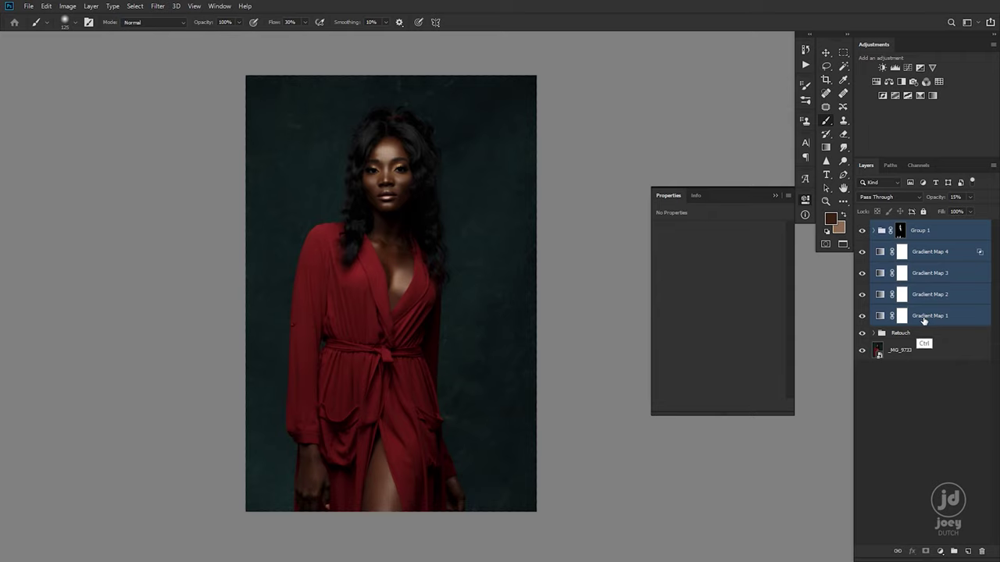
key("ctrl+g")
double_click(901, 226)
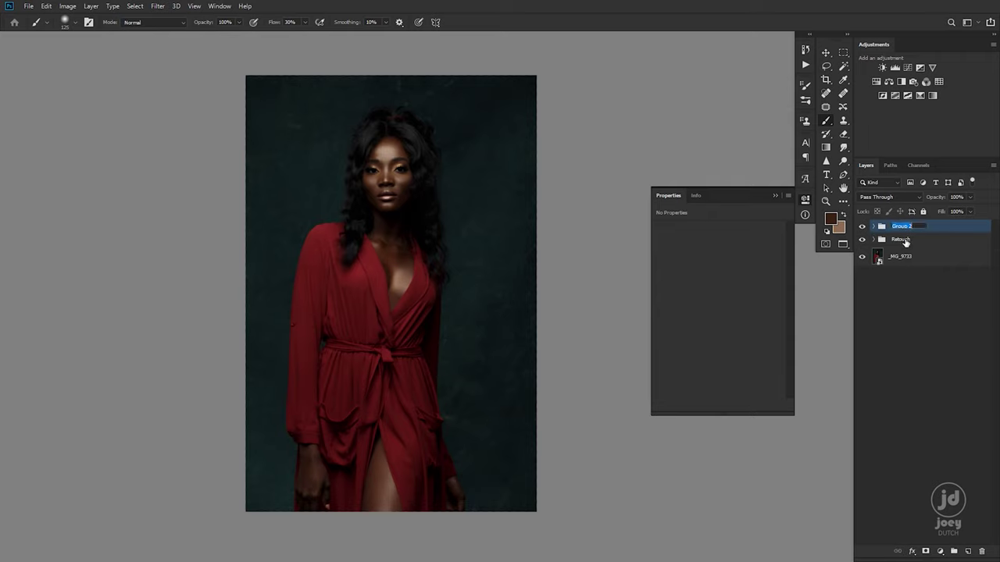
type("CG")
key("Return")
Step: Compare the portrait with and without the CG group, then examine the graded face and the whole image
left_click(862, 227)
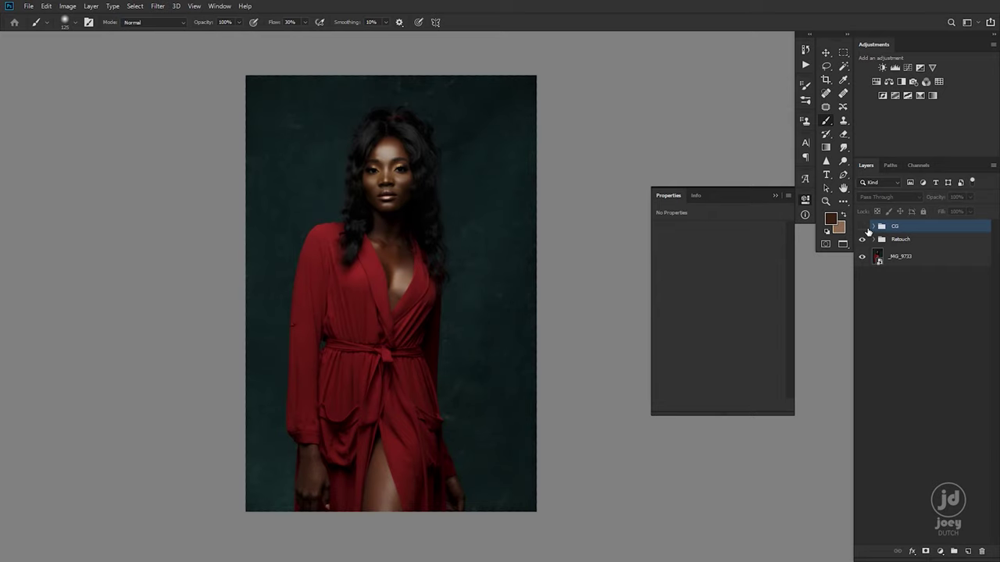
left_click(862, 239)
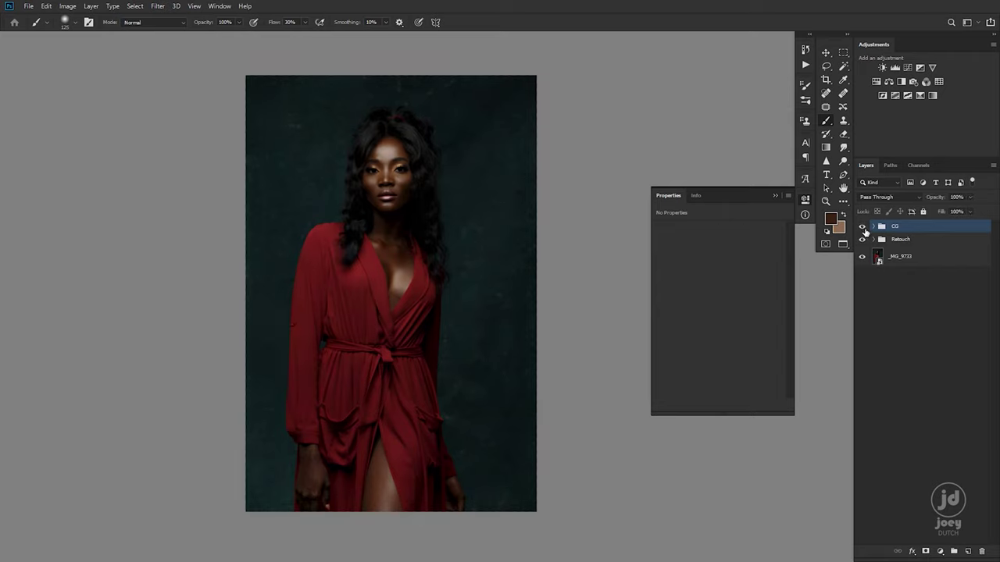
left_click(862, 237)
left_click(862, 226)
left_click(862, 227)
left_click(862, 227)
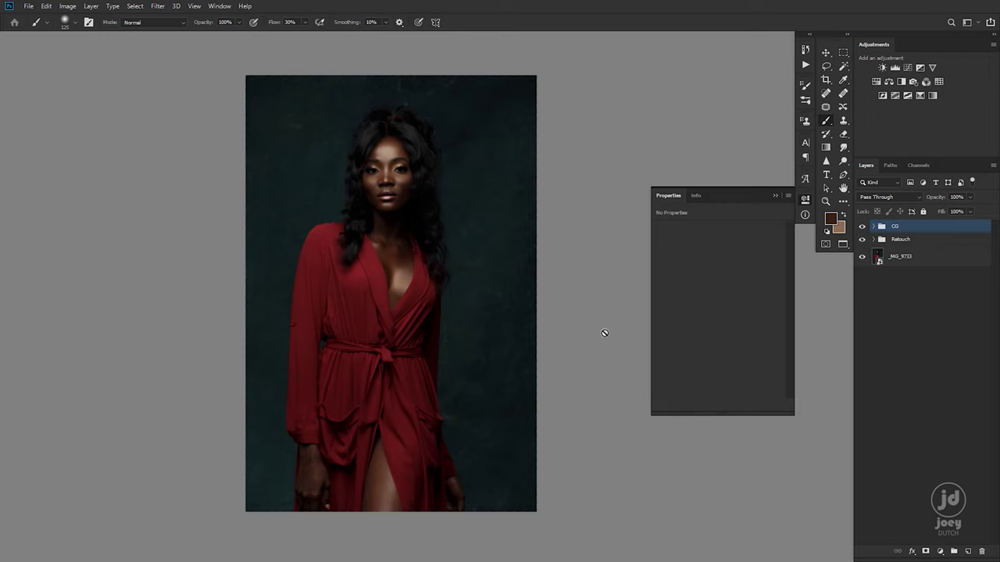
left_click_drag(388, 182, 439, 172)
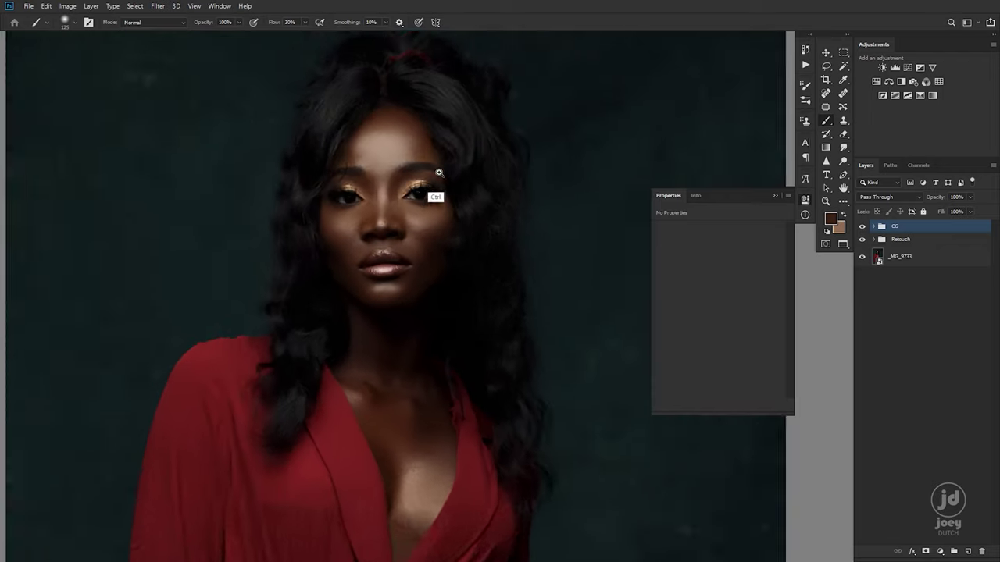
key("ctrl+0")
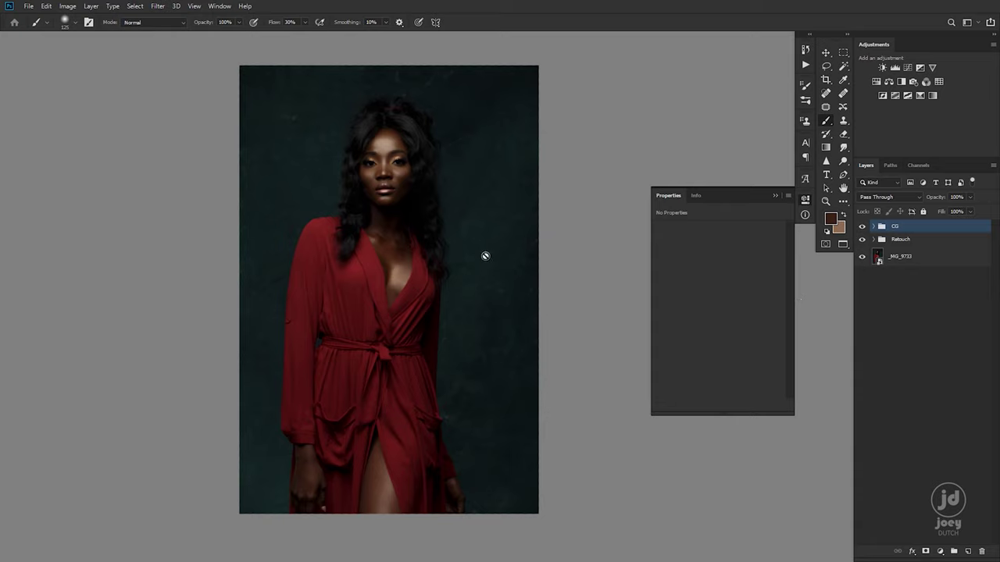
left_click(776, 196)
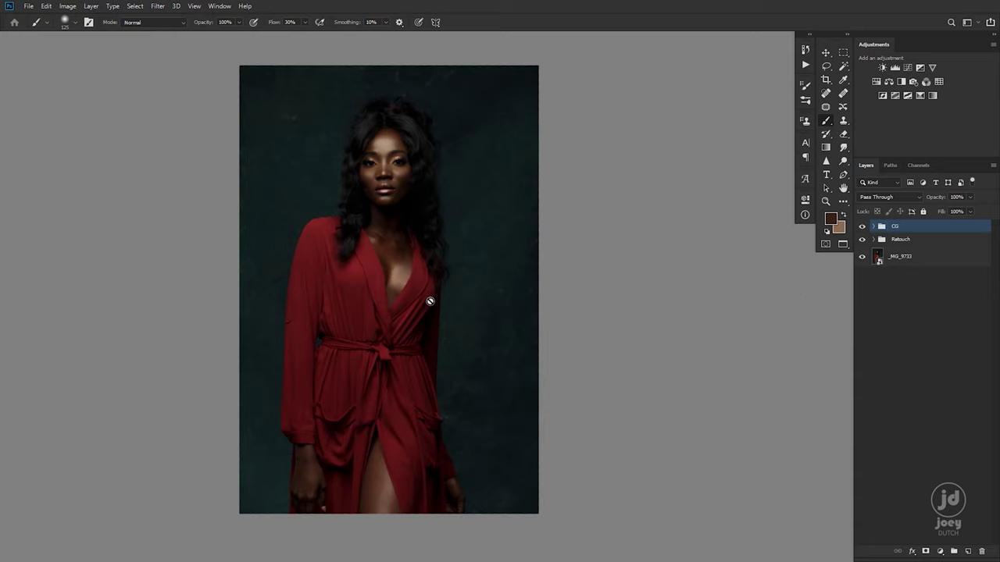